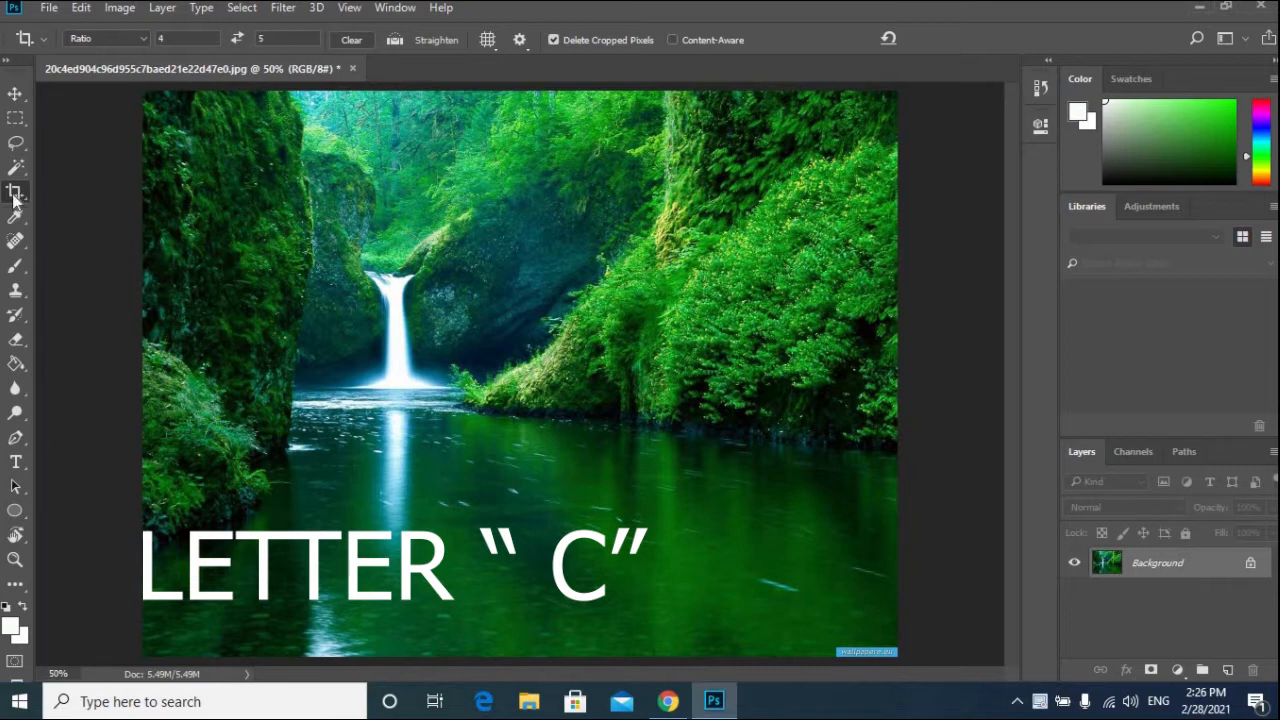
Activate the Crop tool and reset its ratio so the crop box covers the whole waterfall image.
click(14, 196)
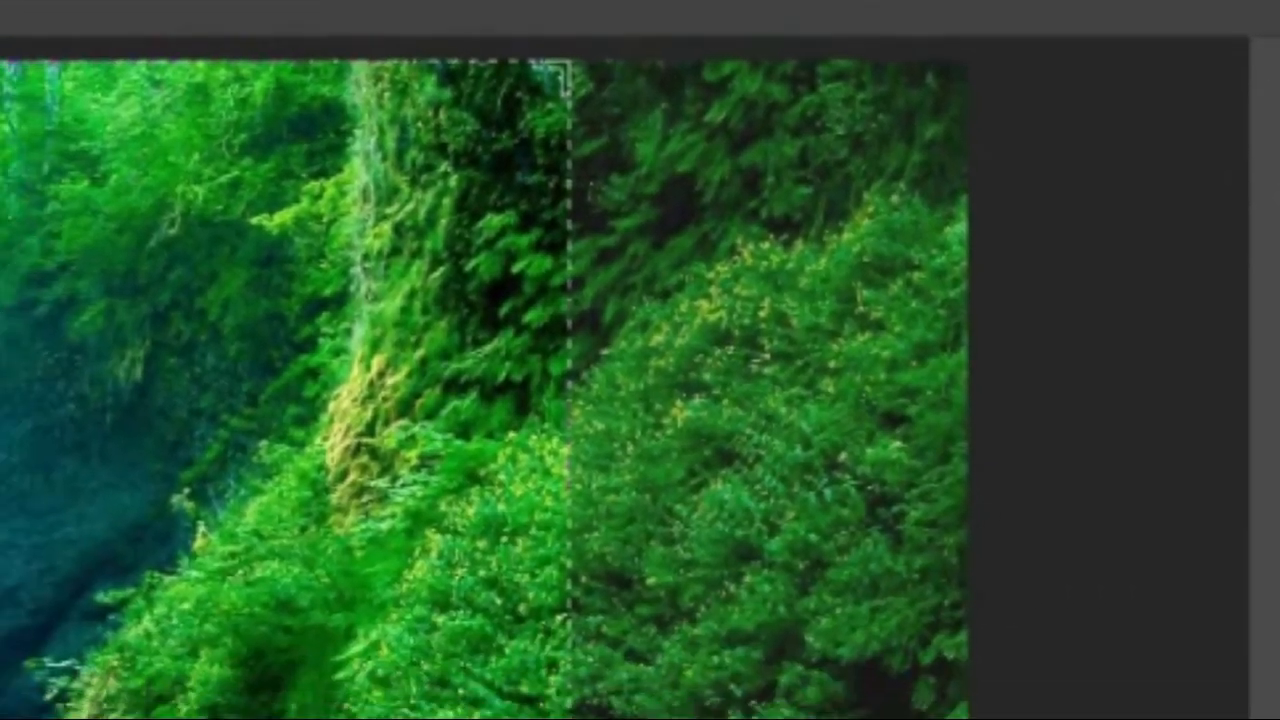
click(913, 10)
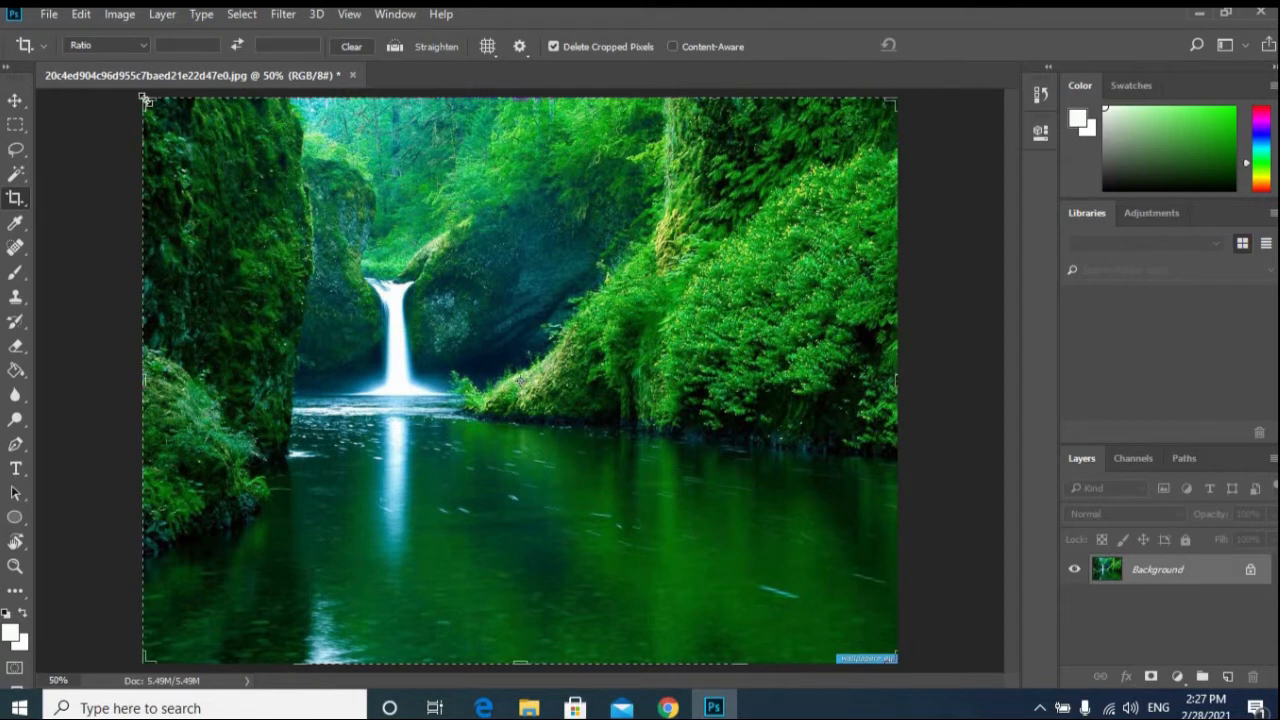
Try a smaller crop of the waterfall image with the picture shifted inside the crop box, and cancel it.
mouse_move(220, 168)
mouse_down()
mouse_move(246, 193)
mouse_move(201, 157)
mouse_up()
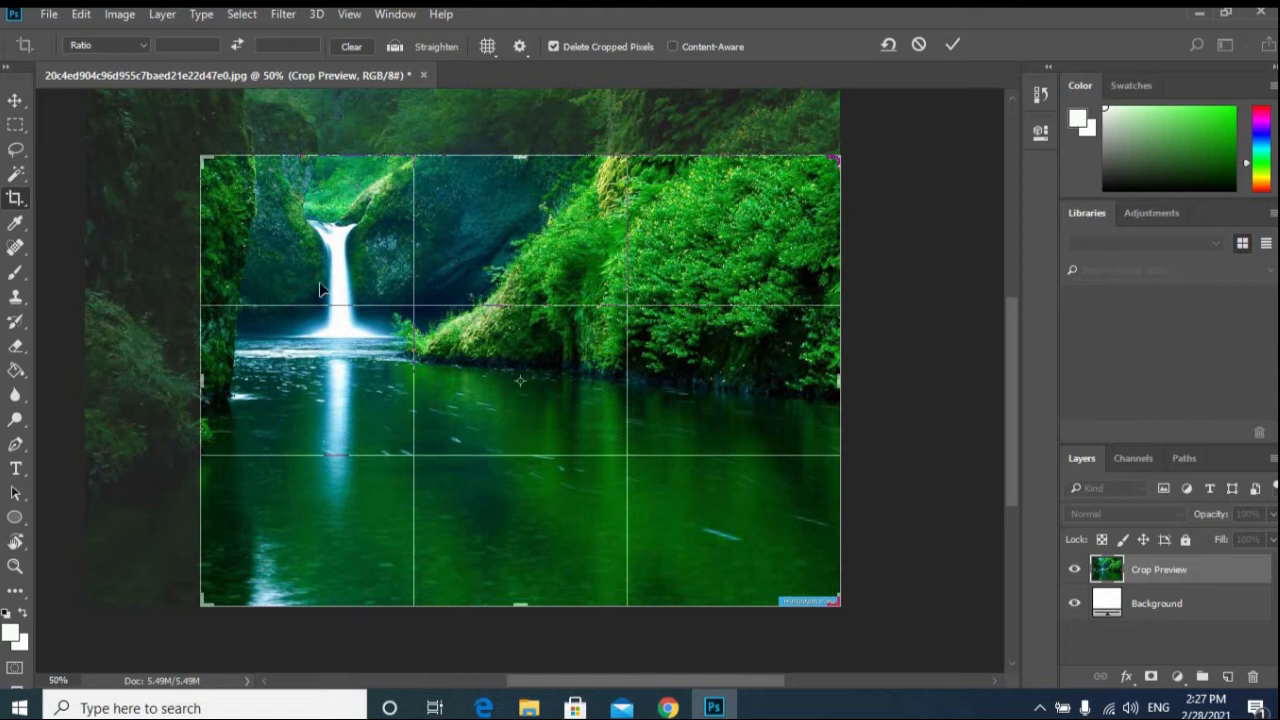
drag(535, 403, 645, 398)
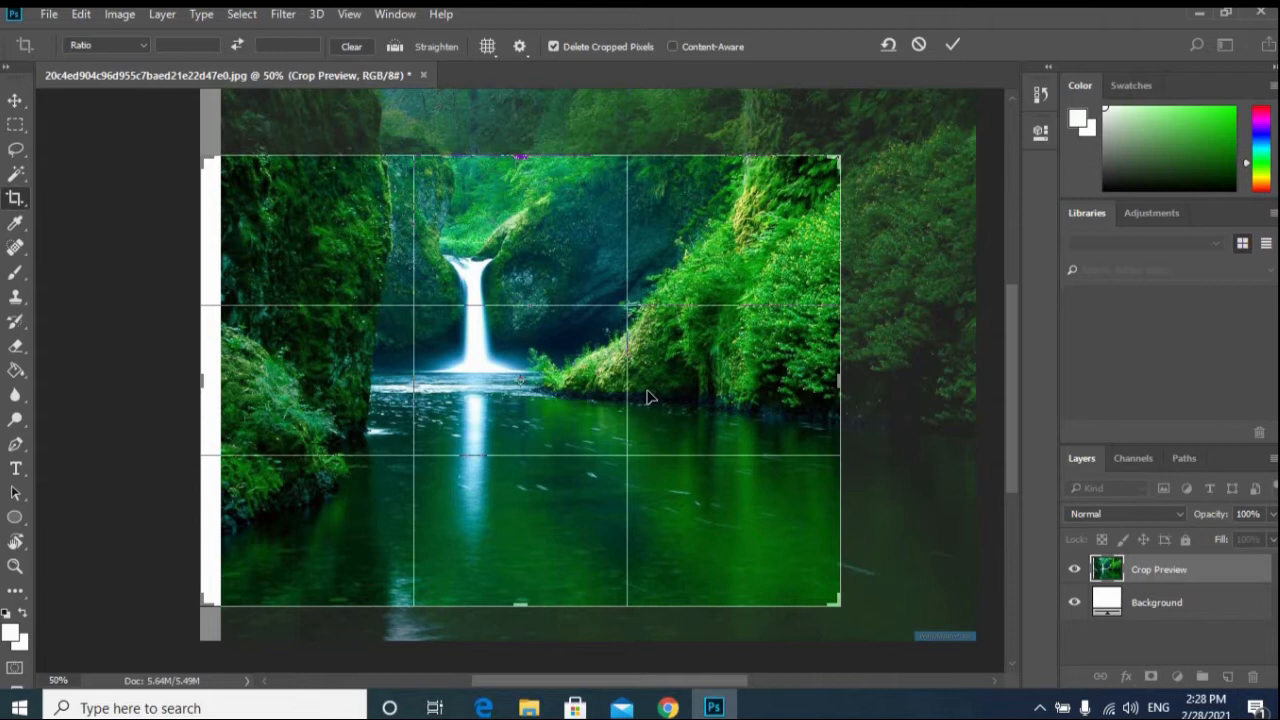
click(917, 45)
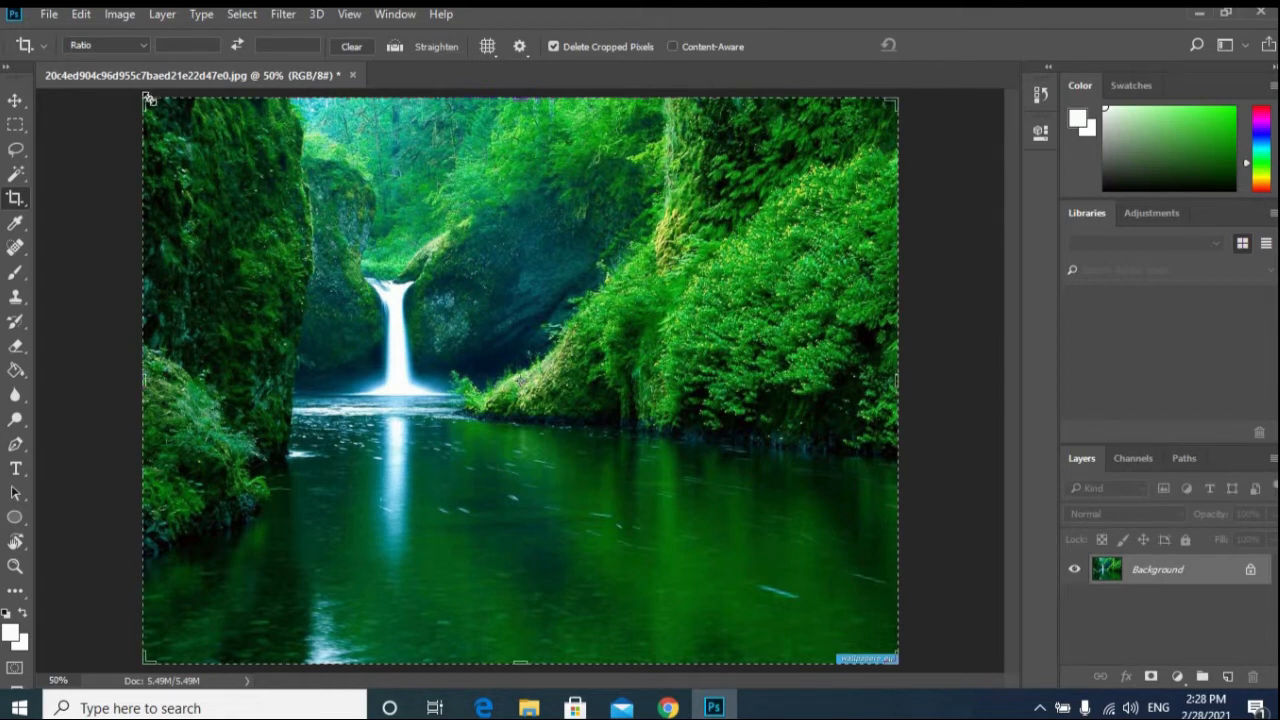
Shrink the crop box proportionally around its centre to about 15.1 by 12.7 in, framing the waterfall.
drag(148, 99, 257, 158)
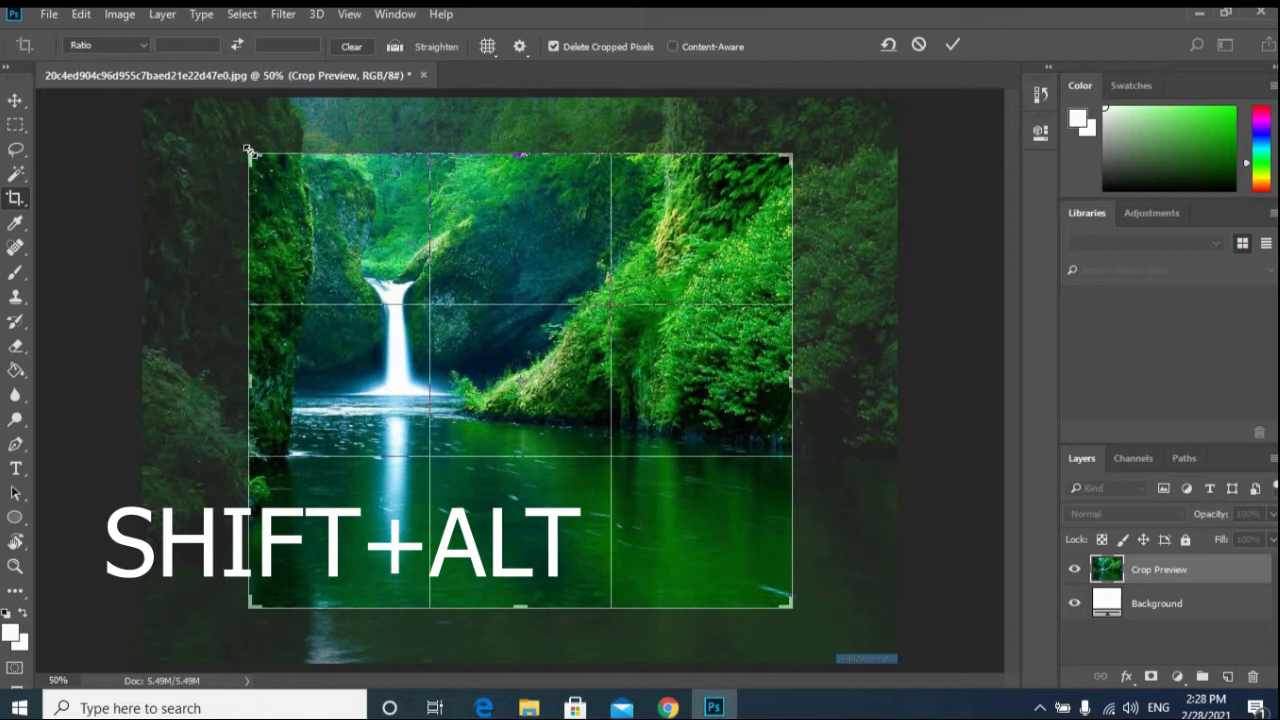
mouse_move(250, 152)
mouse_down()
mouse_move(275, 135)
mouse_move(410, 318)
mouse_move(398, 296)
mouse_move(410, 300)
mouse_move(335, 230)
mouse_move(253, 172)
mouse_up()
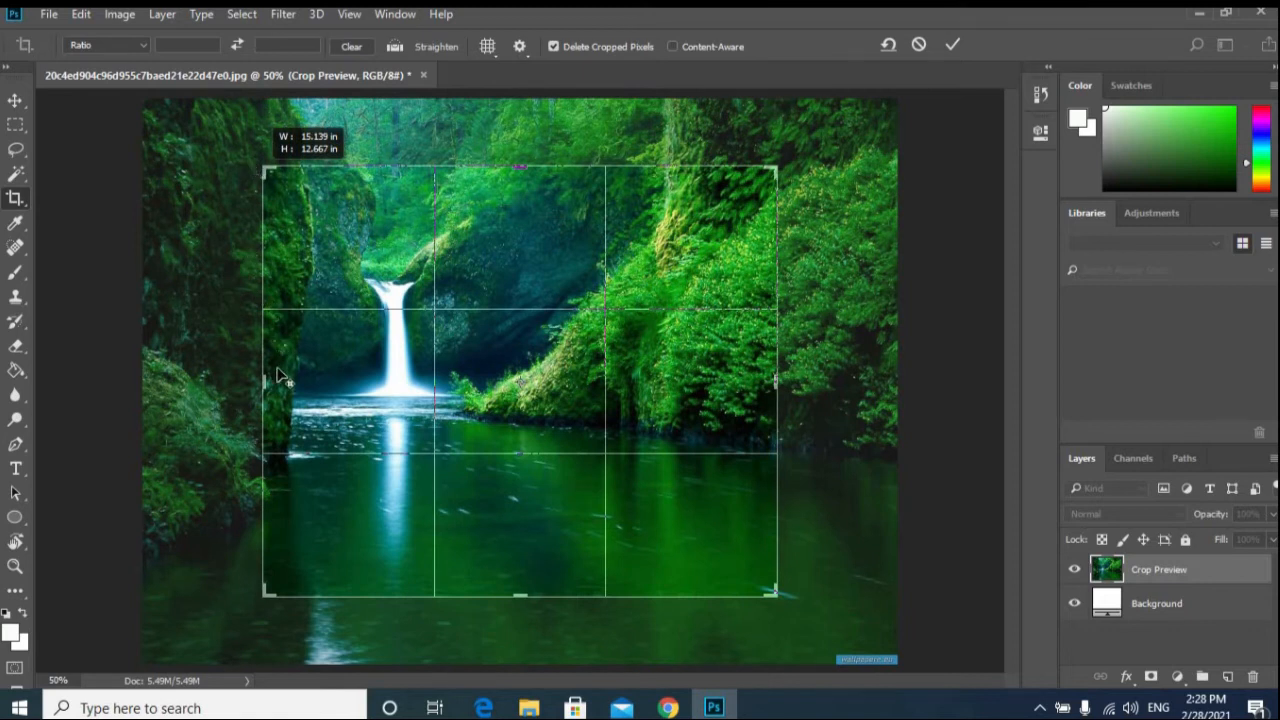
mouse_move(268, 380)
mouse_down()
mouse_move(348, 383)
mouse_move(268, 380)
mouse_up()
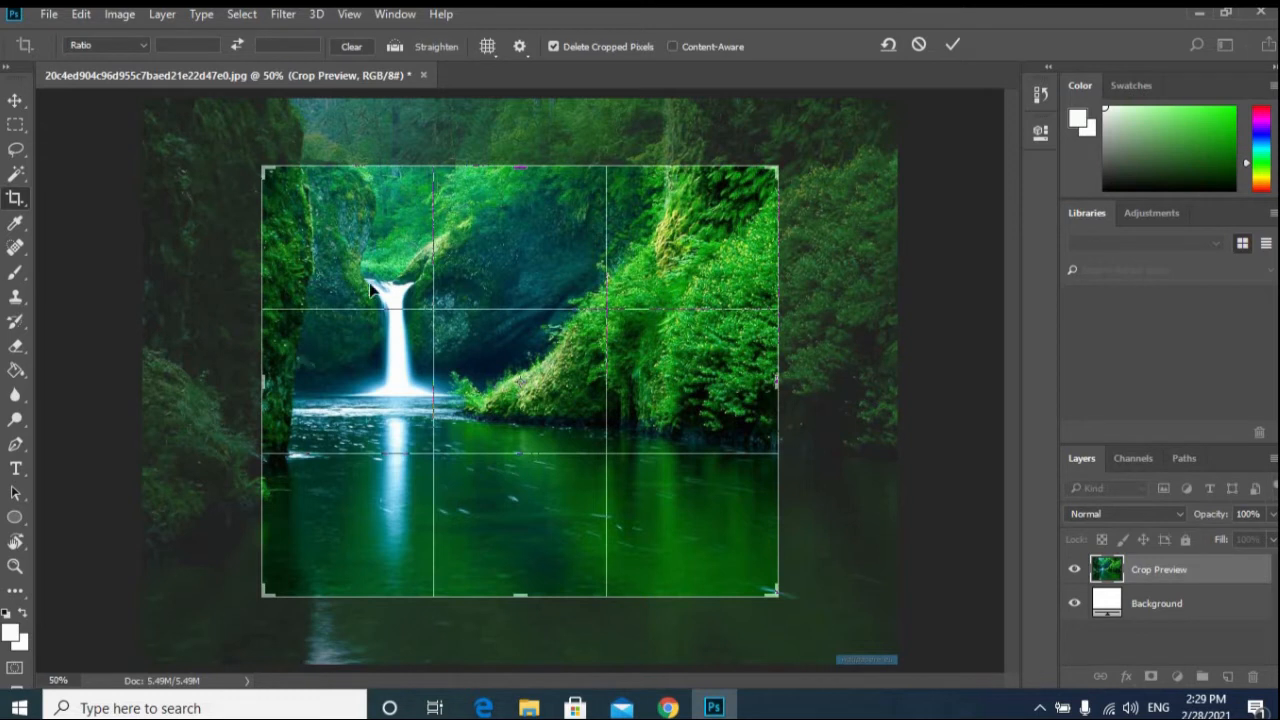
Try the Original Ratio and 4 : 5 (8 : 10) crop presets, swapping the width and height of the latter.
click(143, 51)
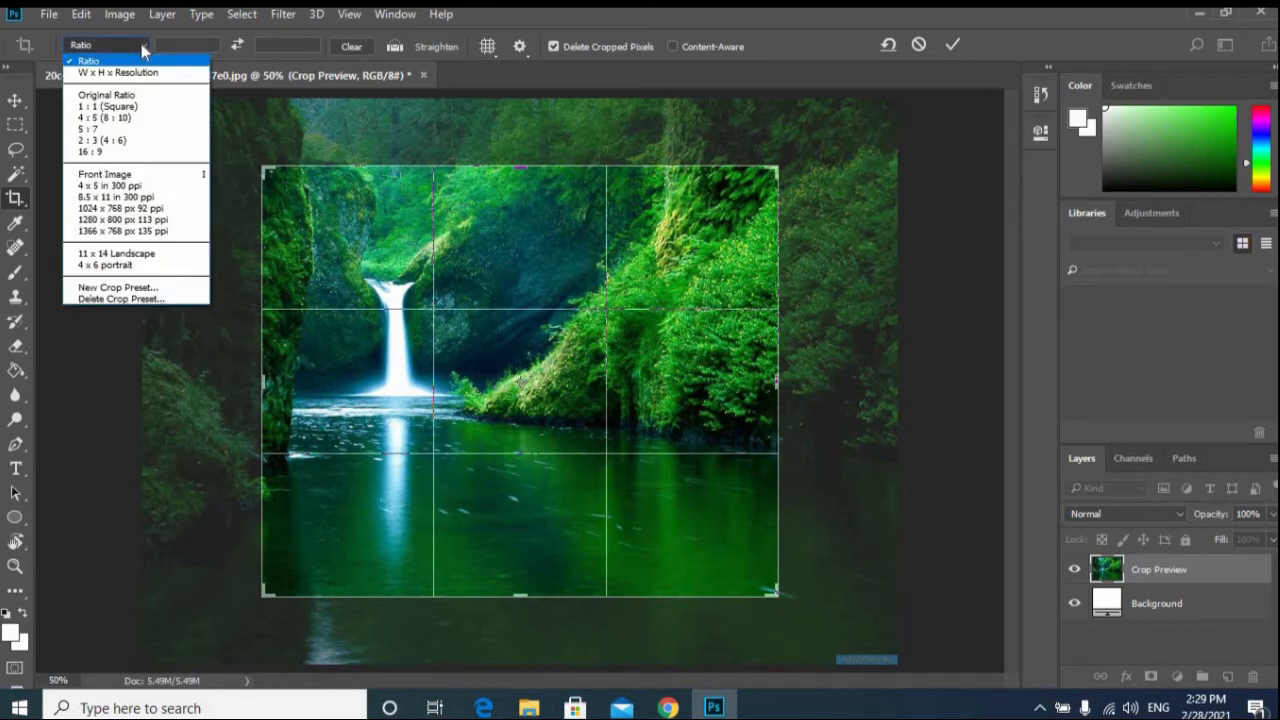
click(128, 94)
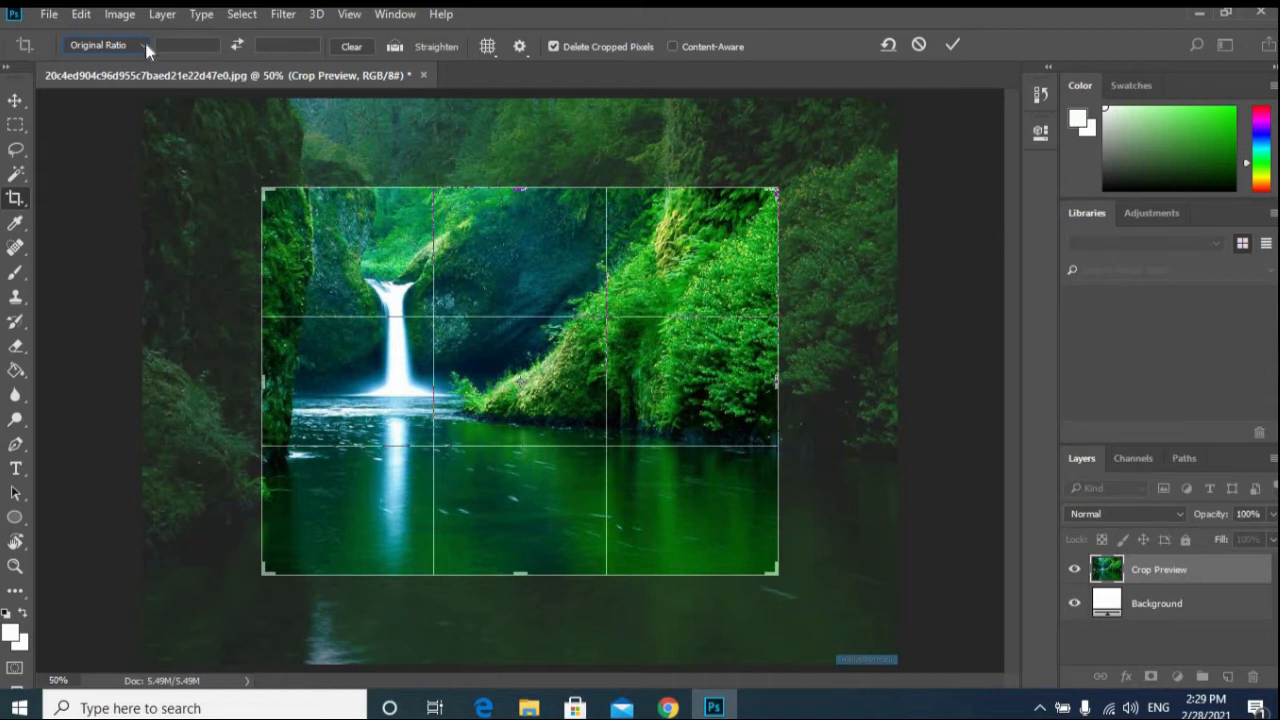
click(146, 45)
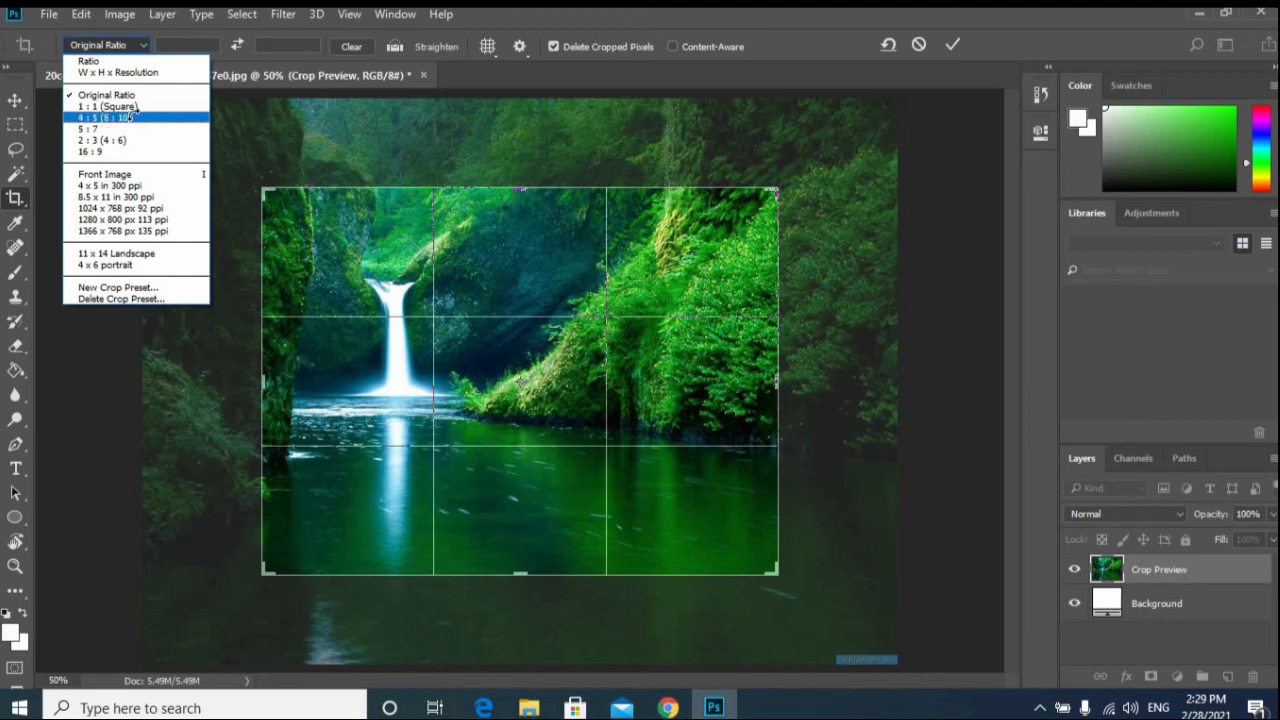
click(136, 118)
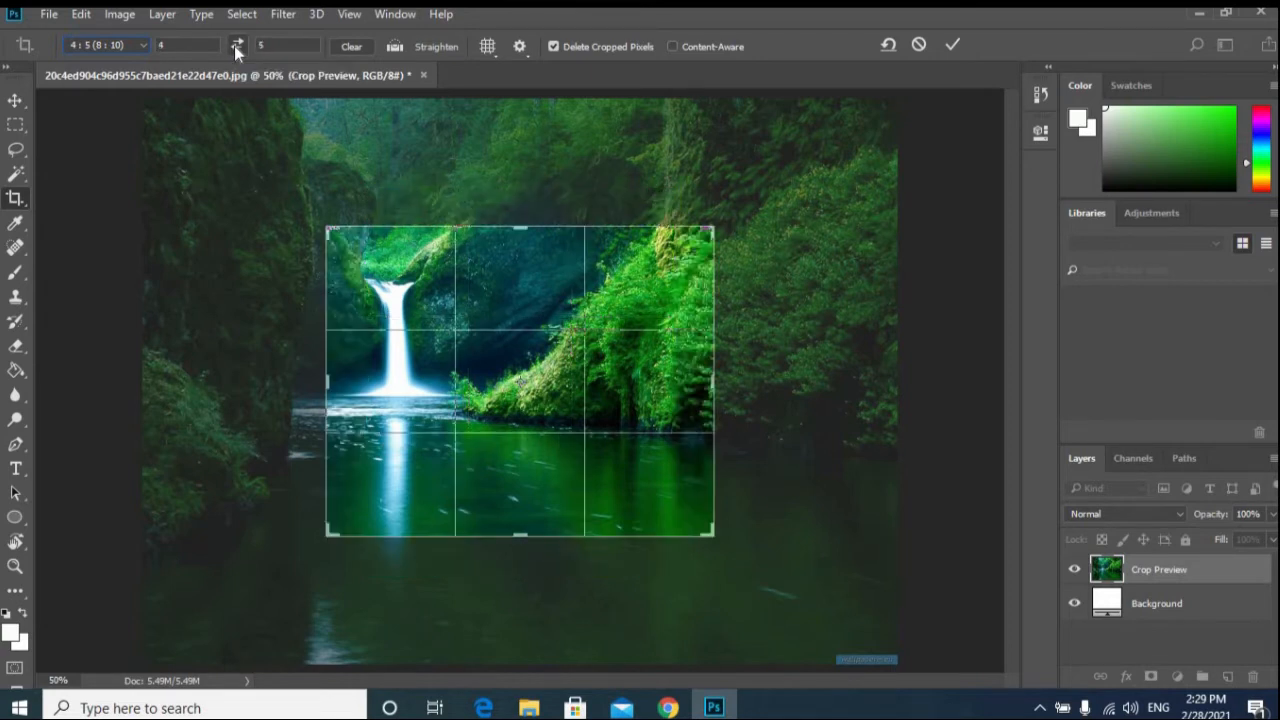
click(236, 45)
click(236, 45)
Switch the crop to W x H x Resolution with a width of 10 in, height of 14 in and resolution of 300 px/in.
click(149, 46)
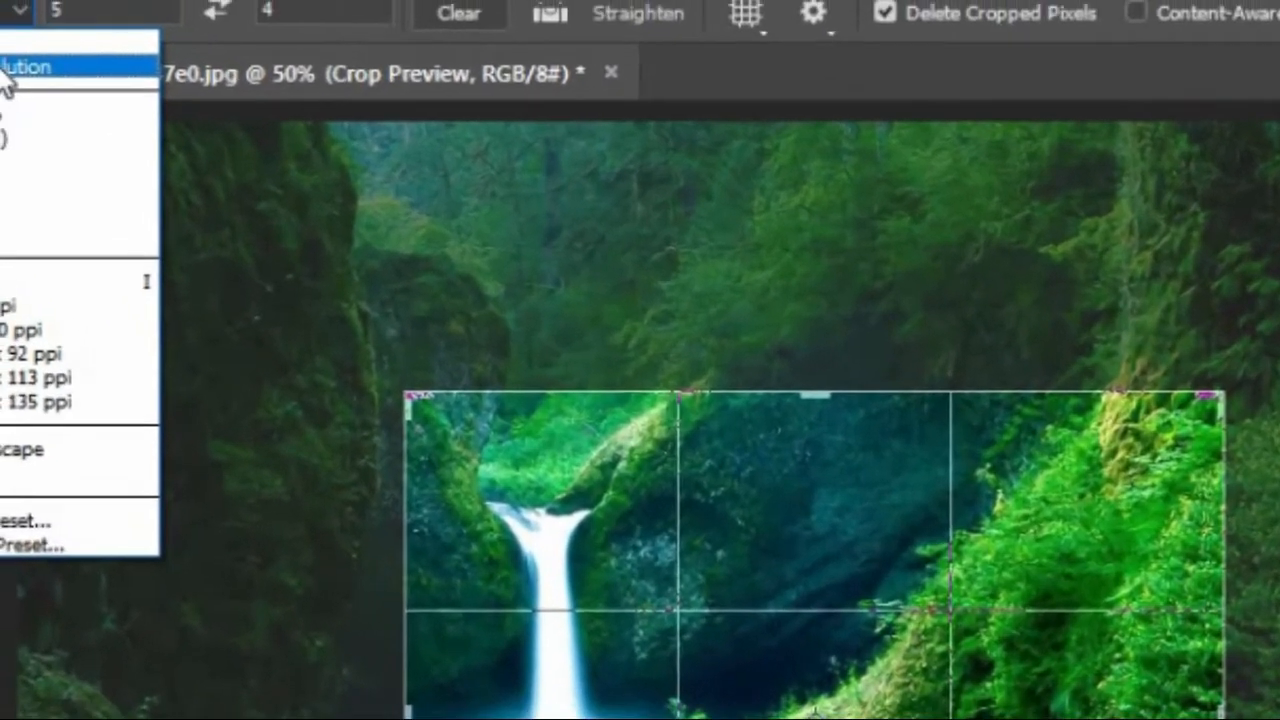
click(4, 70)
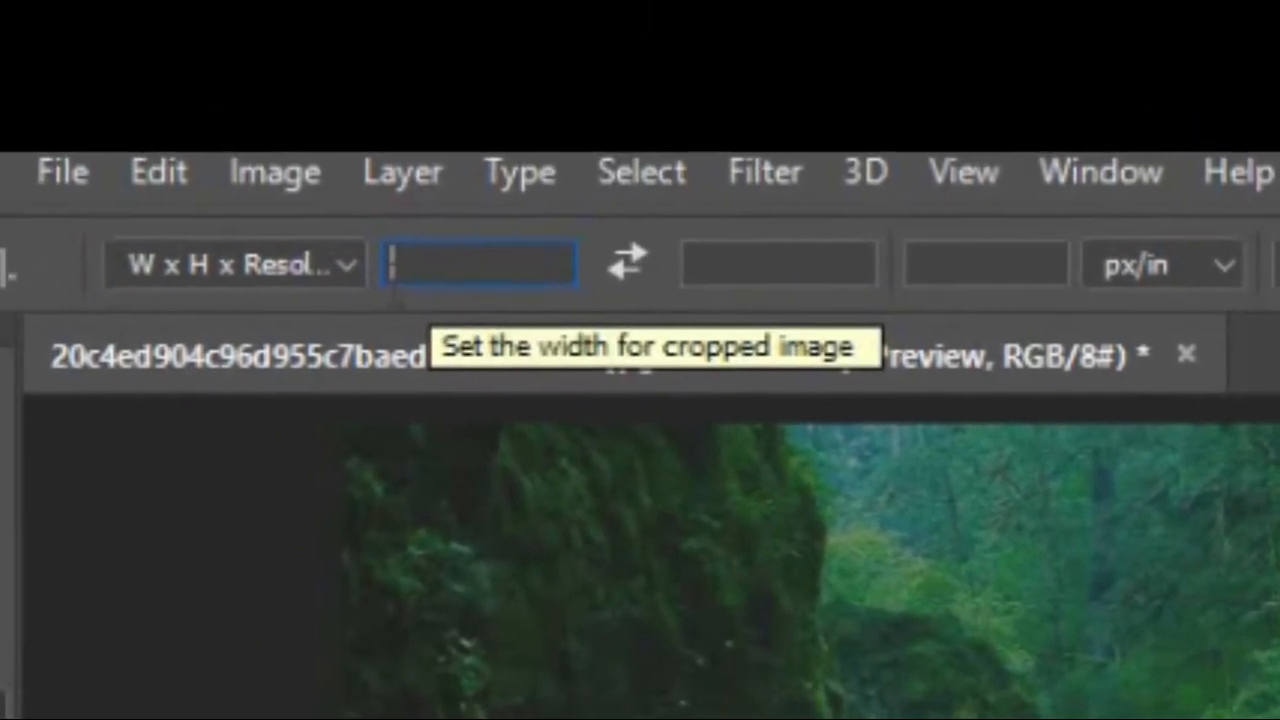
text(1)
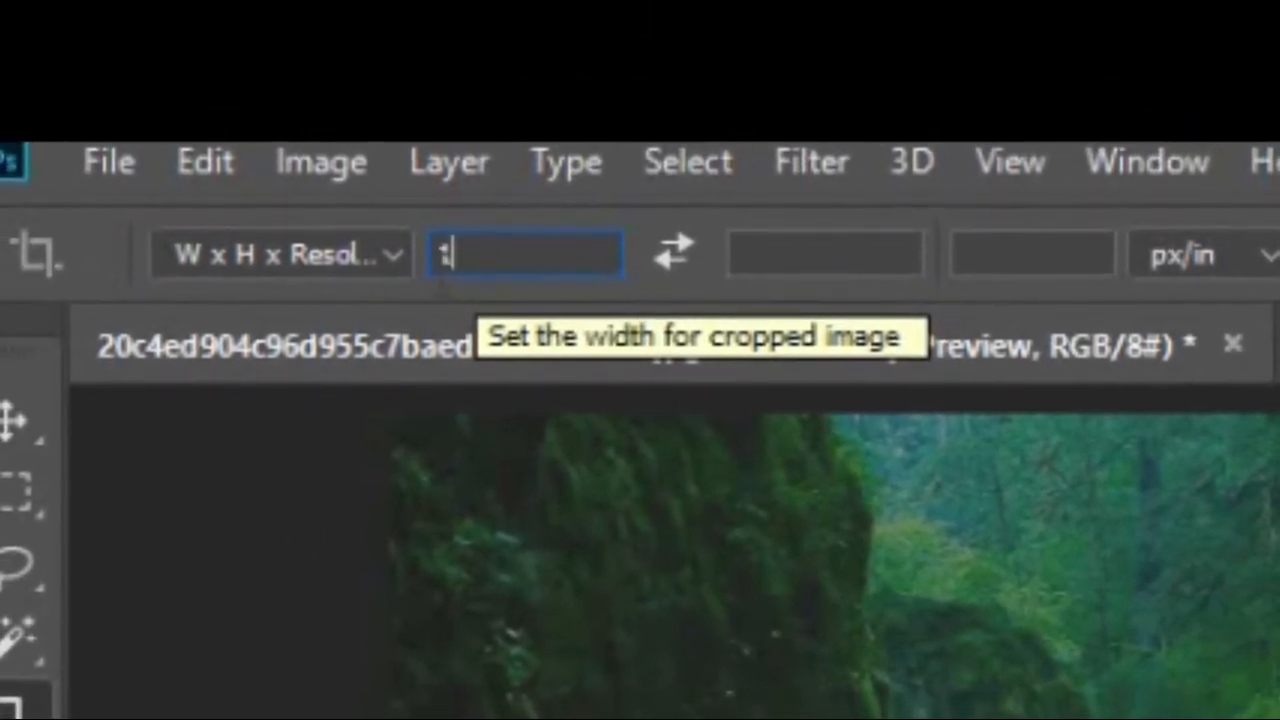
text(0)
click(862, 253)
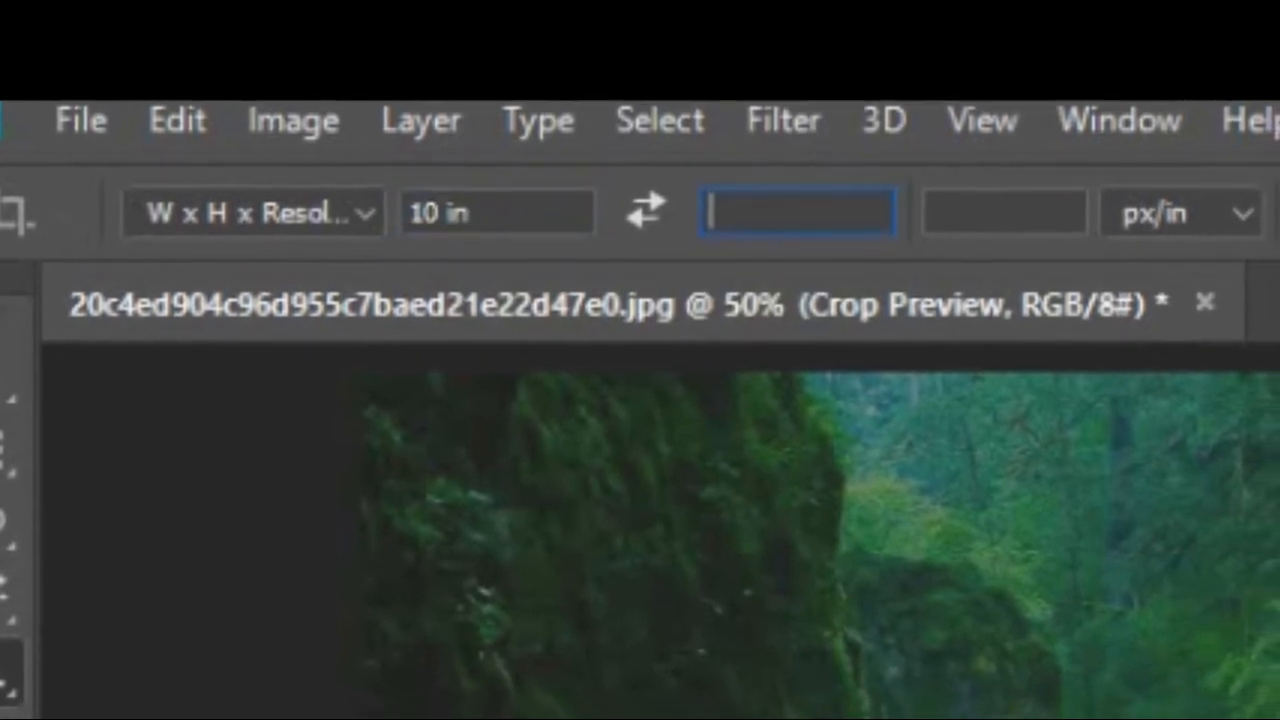
text(14)
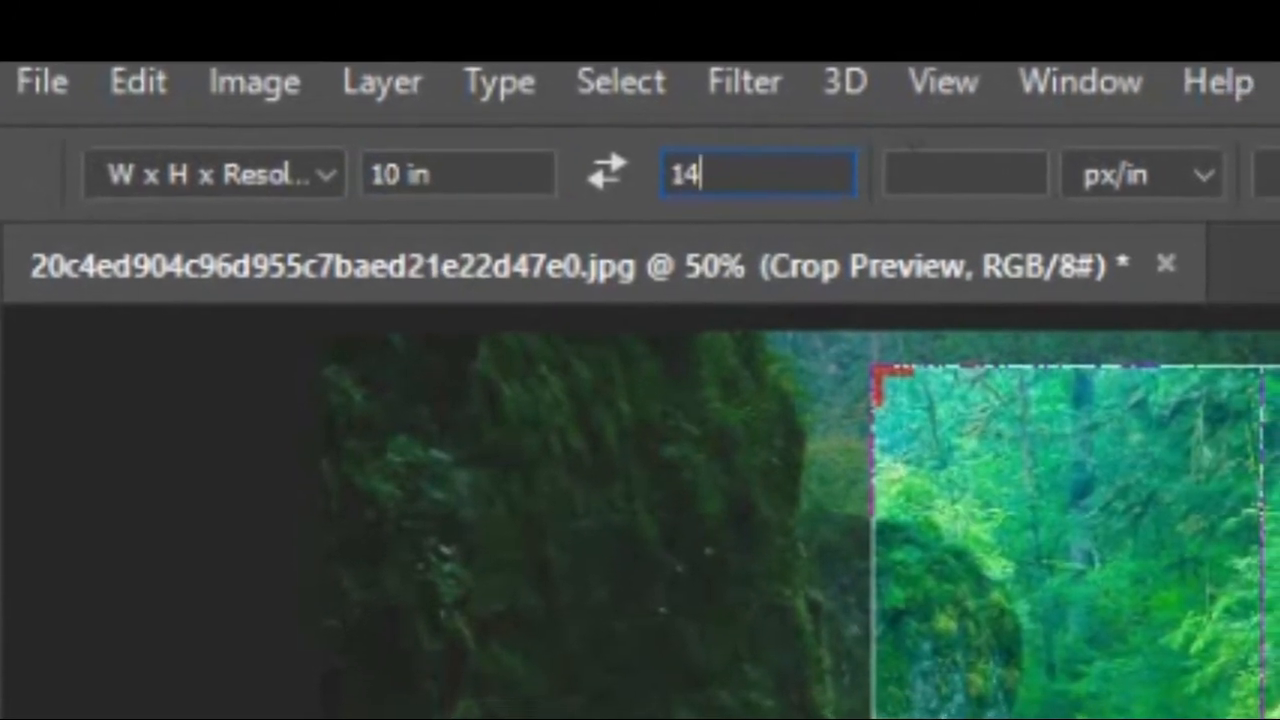
click(933, 171)
text(30)
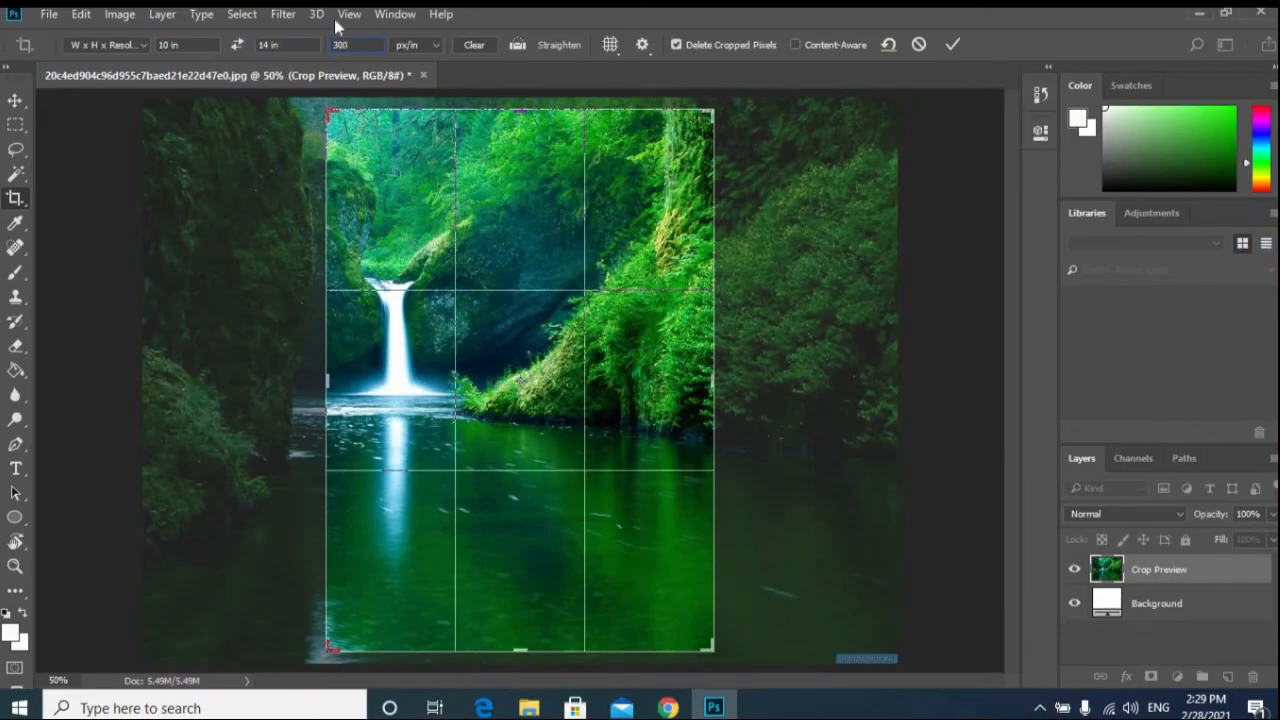
text(0)
Swap the crop's width and height back and forth, ending on landscape at 14 by 10 in.
click(238, 45)
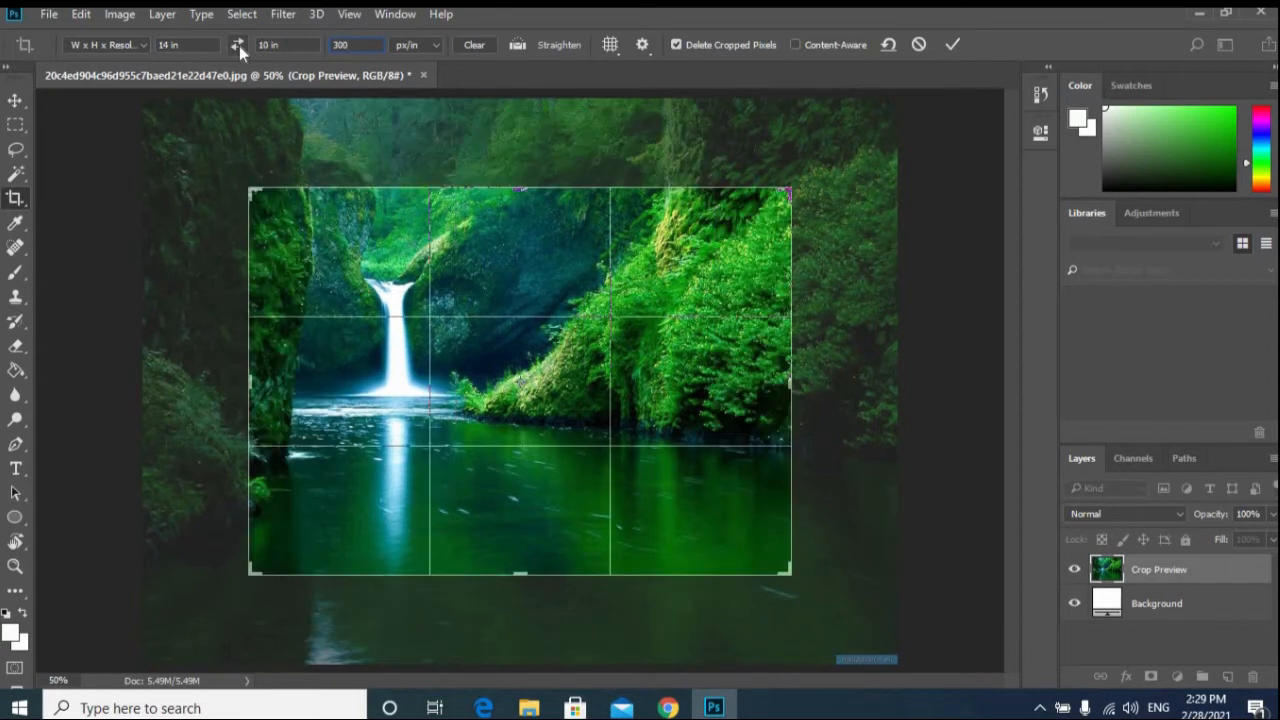
click(238, 45)
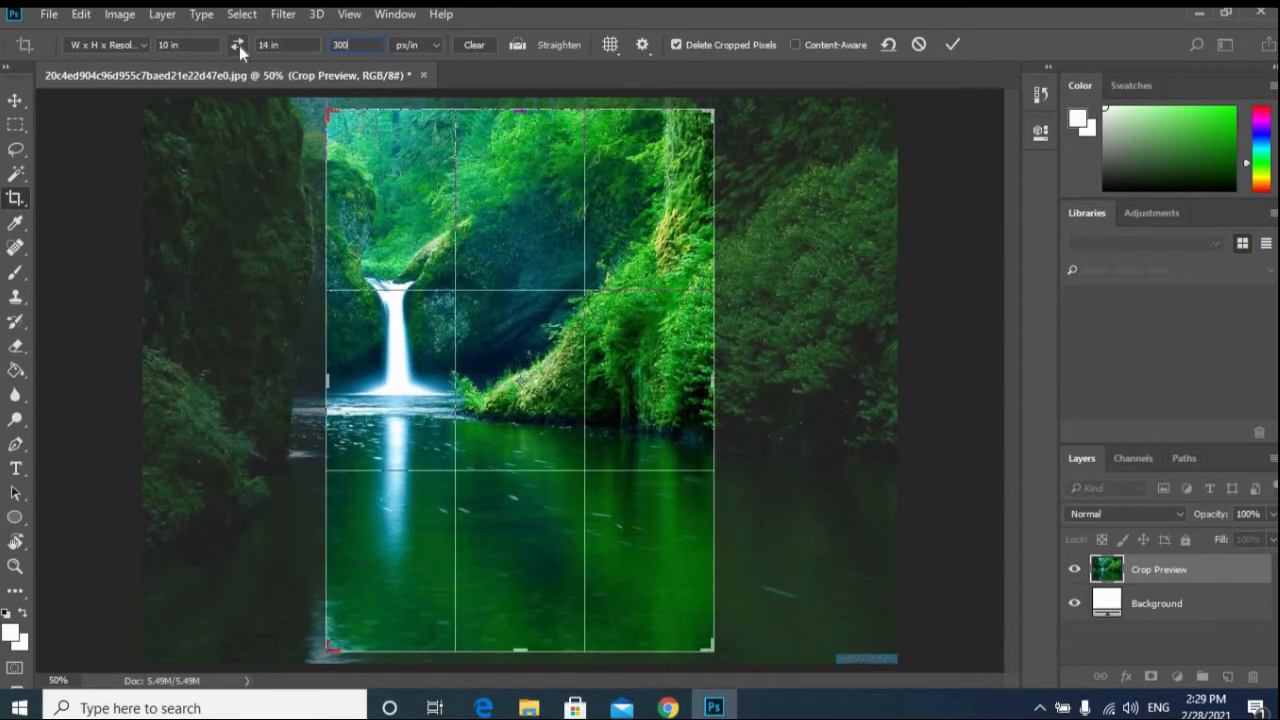
click(238, 45)
click(238, 45)
click(238, 45)
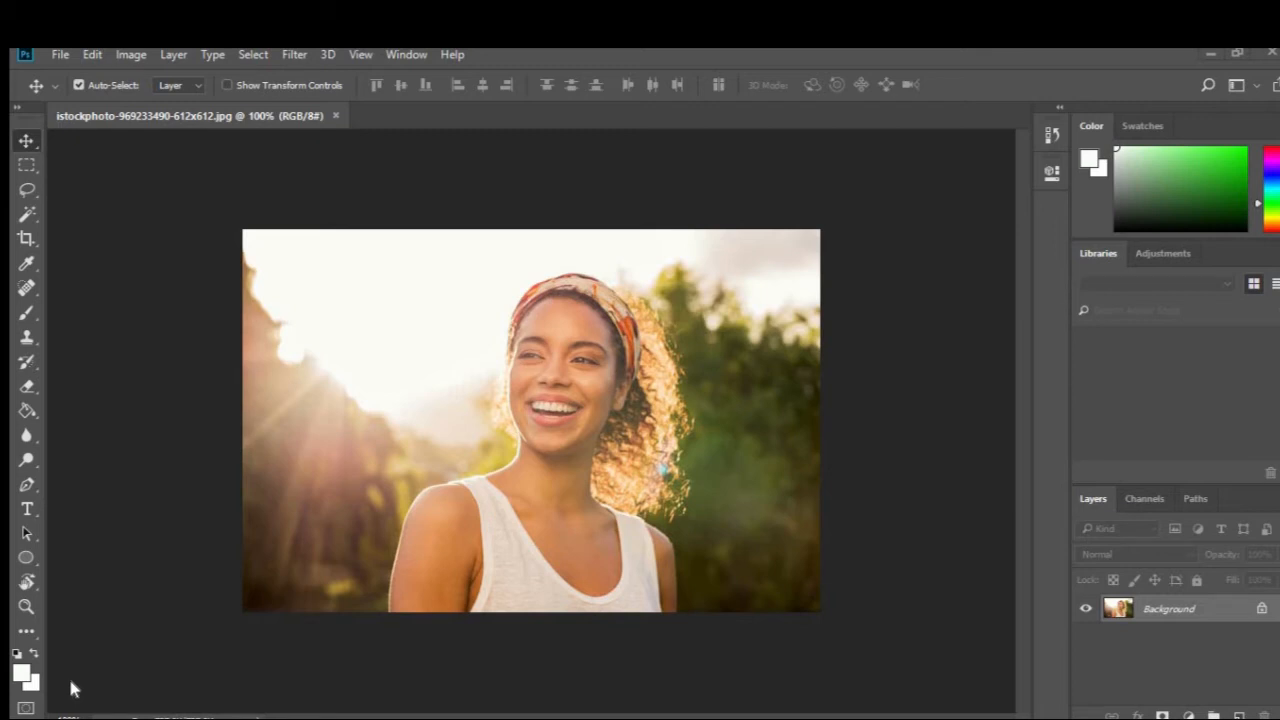
Crop the portrait photo with the 4 : 5 (8 : 10) preset, tightening the crop box around the woman.
click(26, 241)
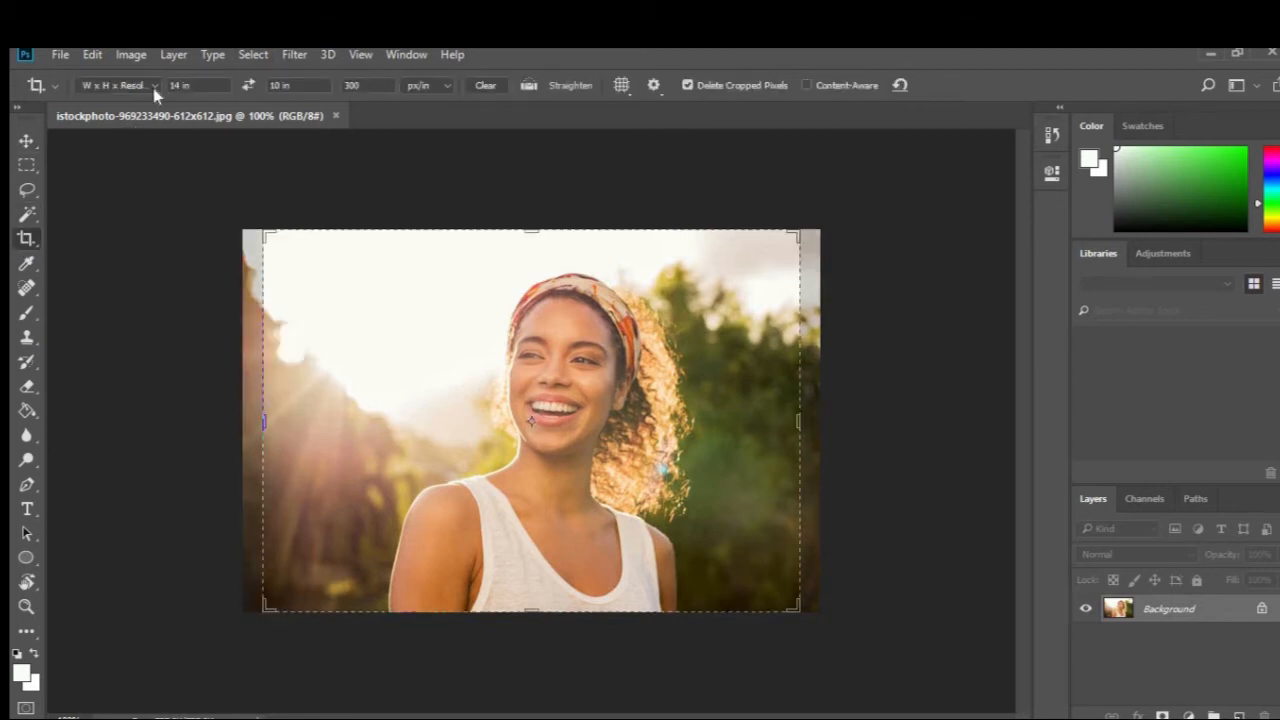
click(153, 88)
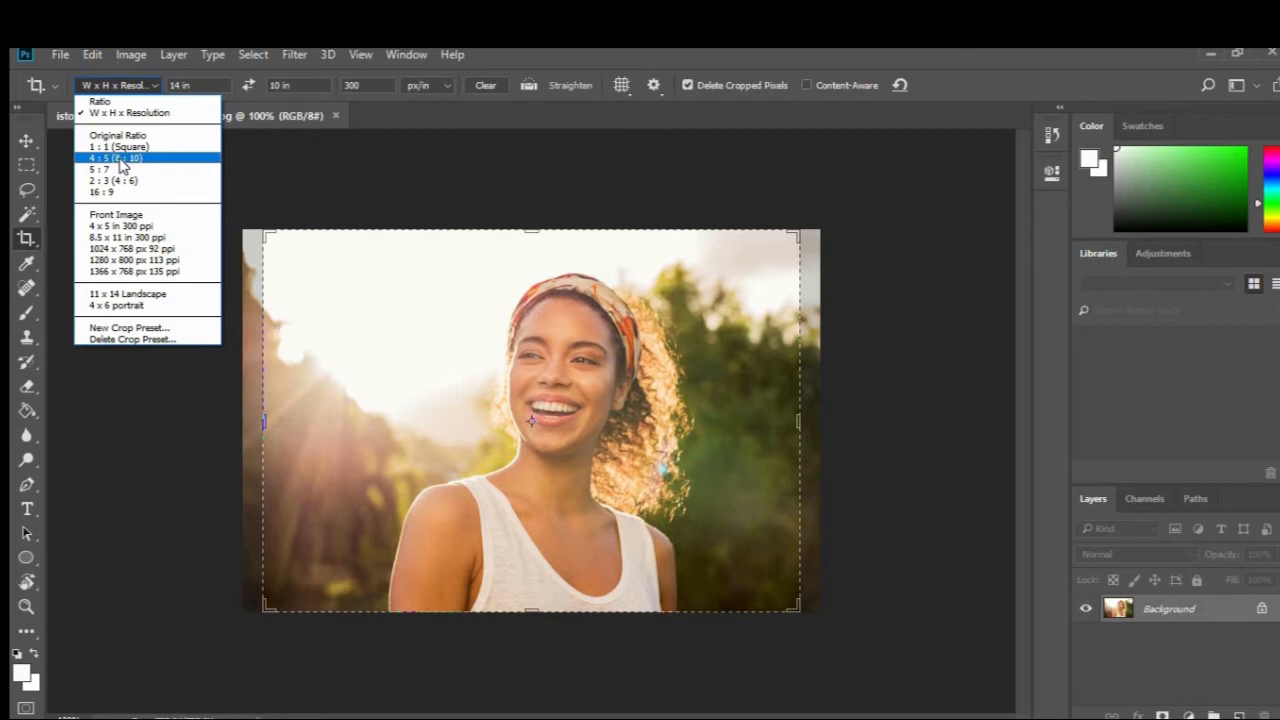
click(120, 160)
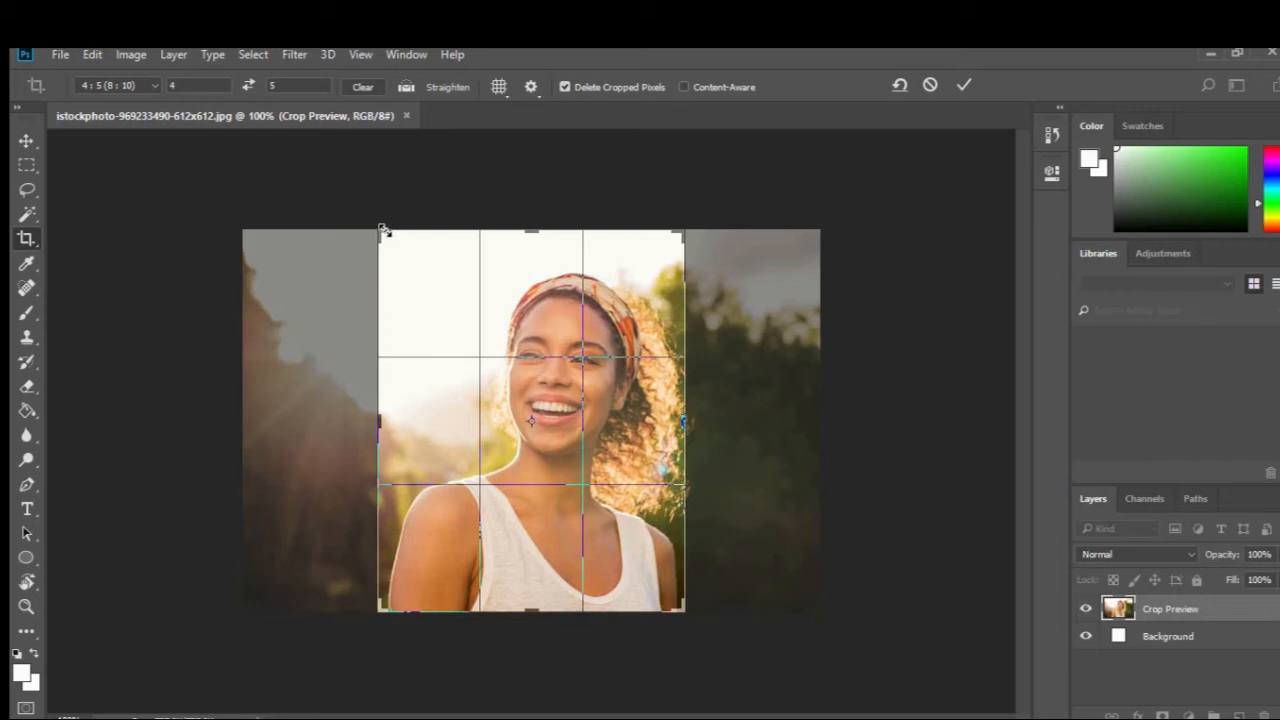
mouse_move(384, 234)
mouse_down()
mouse_move(417, 286)
mouse_move(413, 323)
mouse_move(374, 263)
mouse_move(388, 256)
mouse_up()
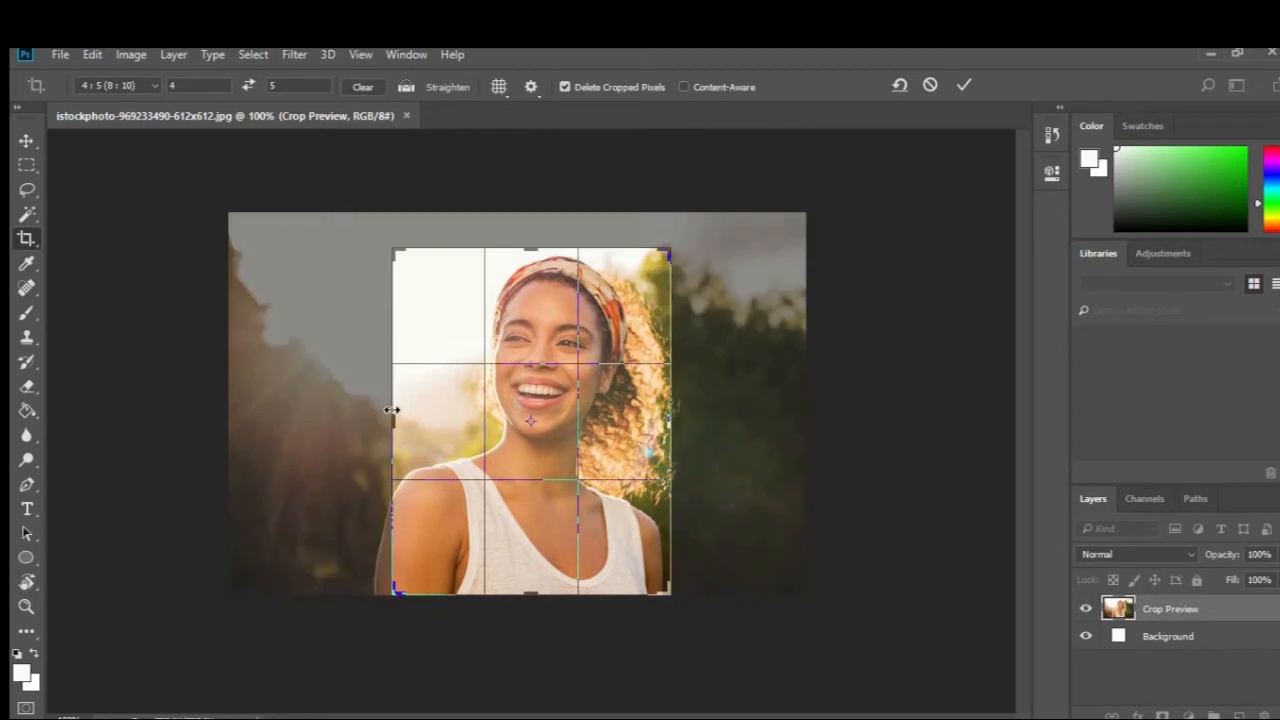
key(Return)
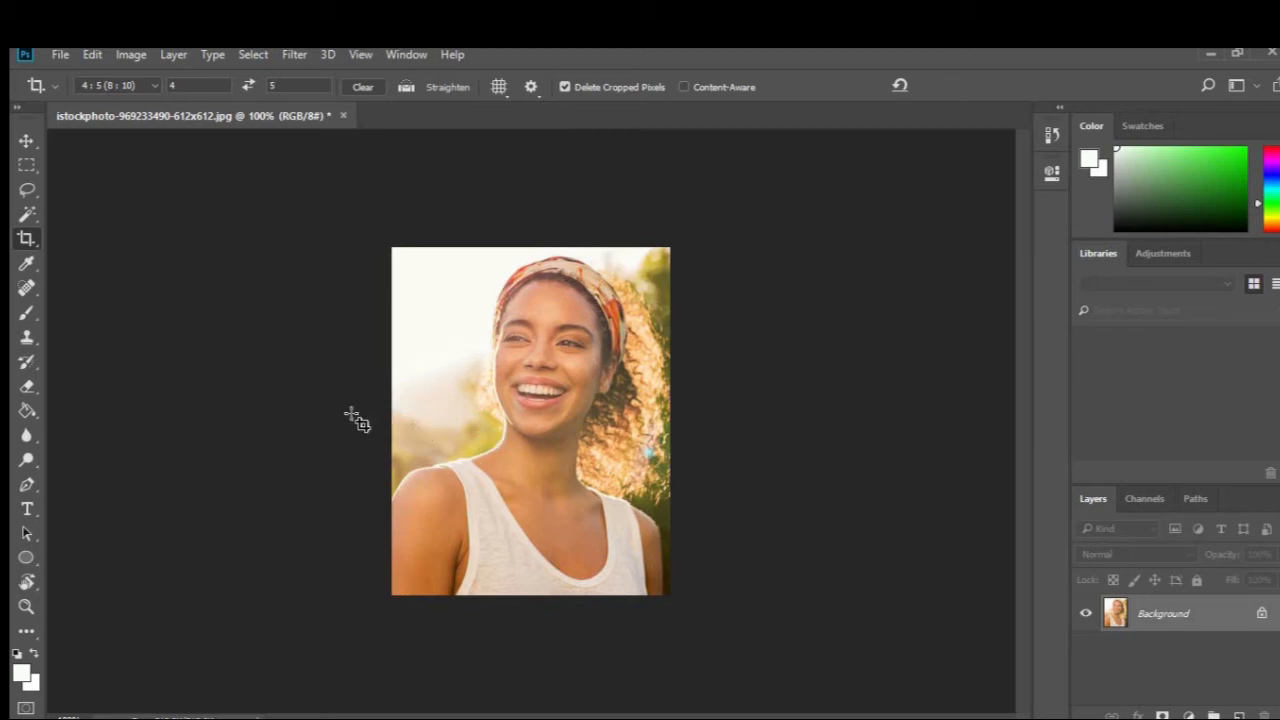
Try a landscape 5 : 4 crop of the portrait extended beyond the picture's edges, and cancel it.
click(250, 87)
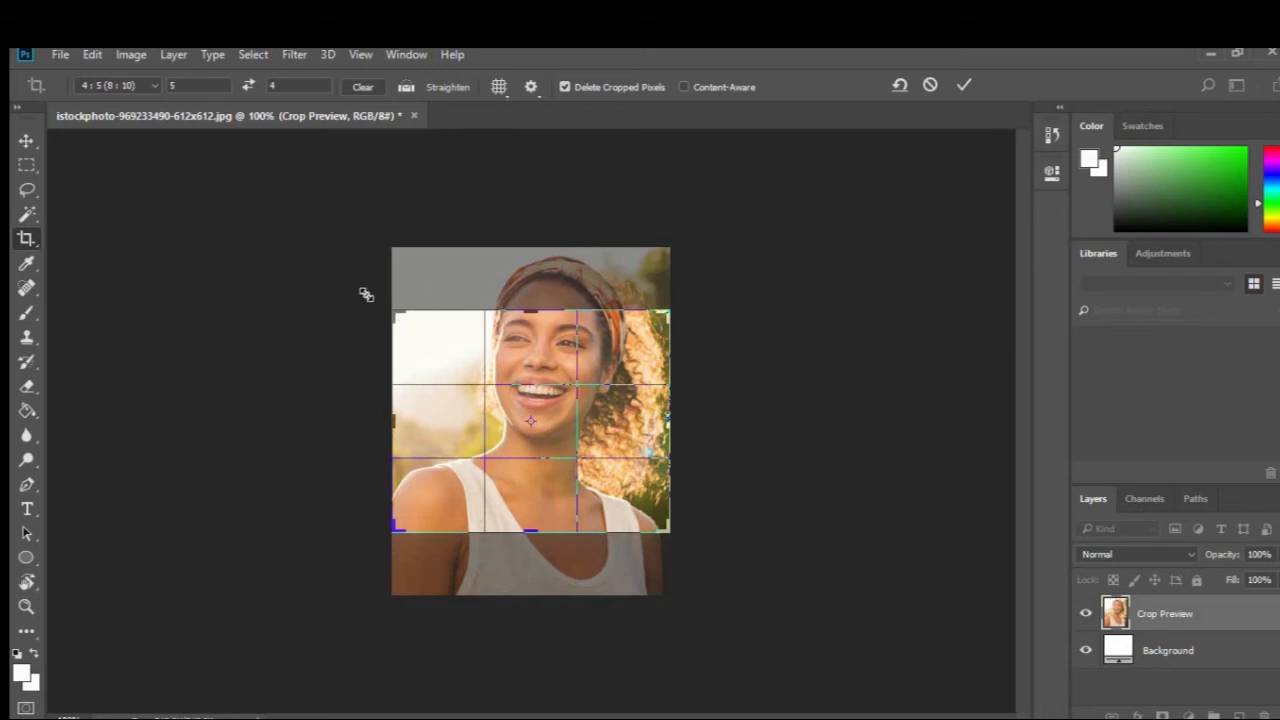
drag(366, 294, 289, 259)
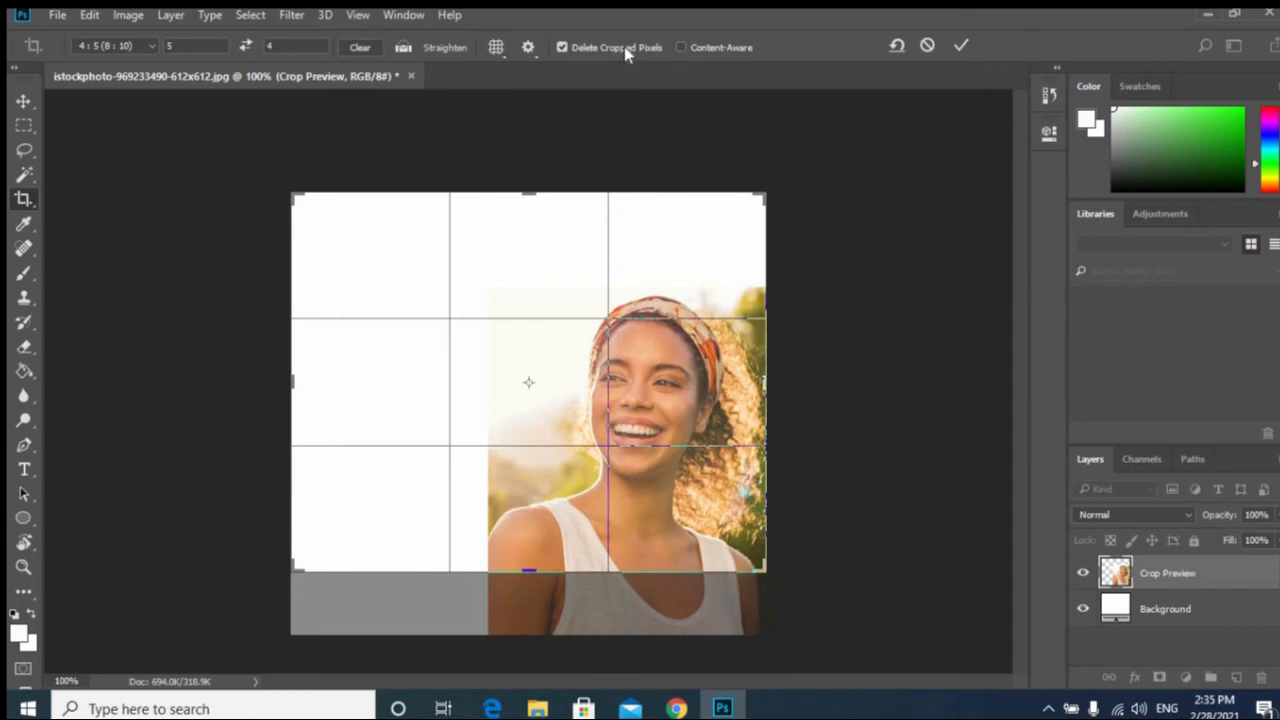
click(925, 47)
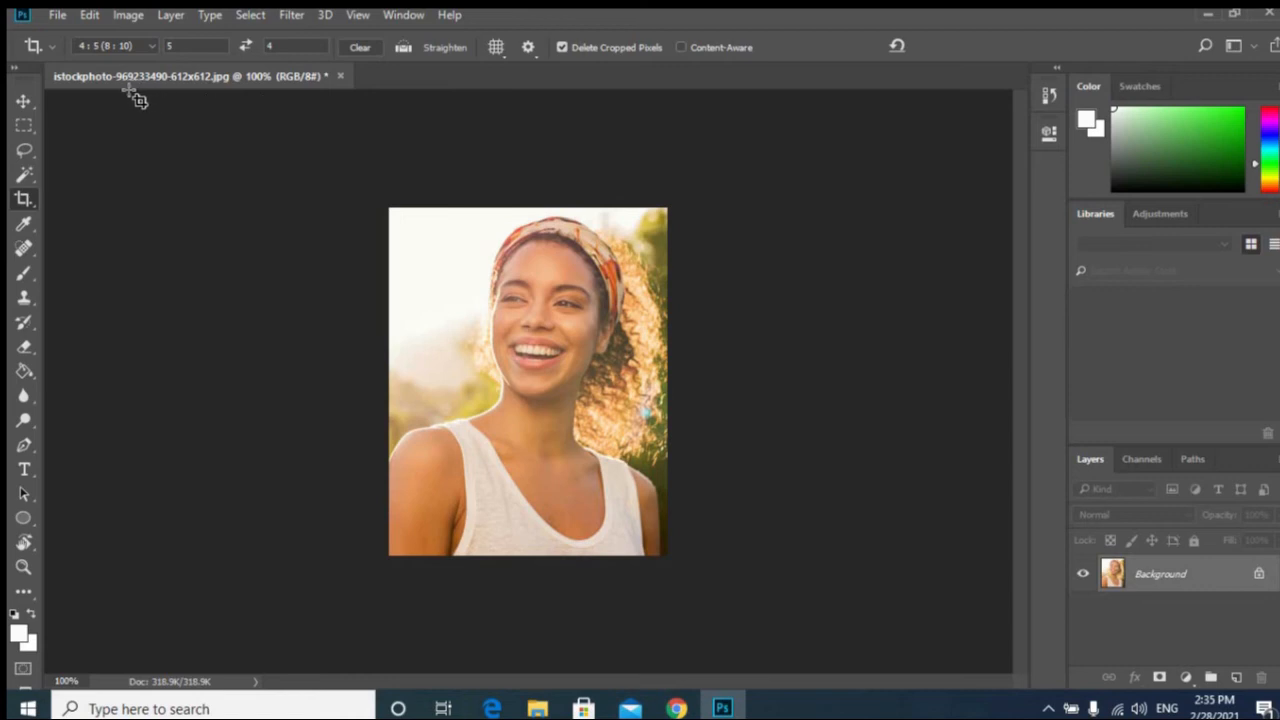
Revert the portrait to its saved version and frame the woman with a tighter upright 4 : 5 crop box.
click(58, 15)
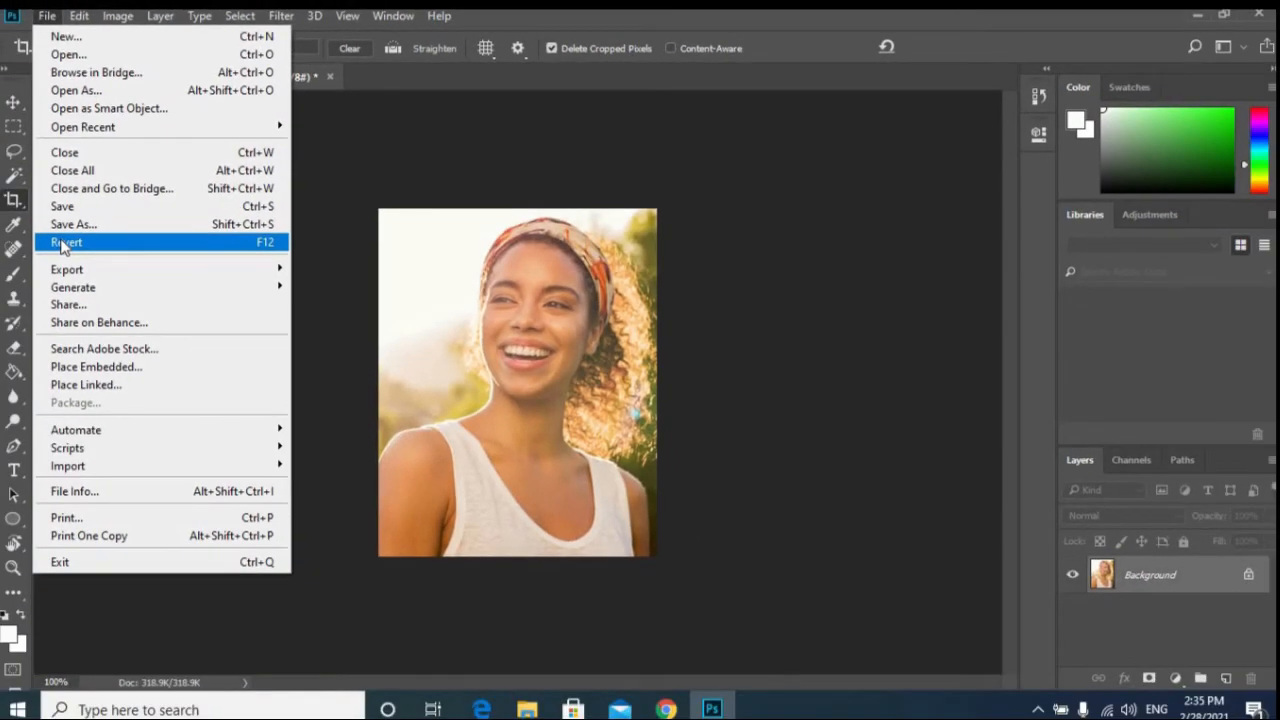
click(62, 243)
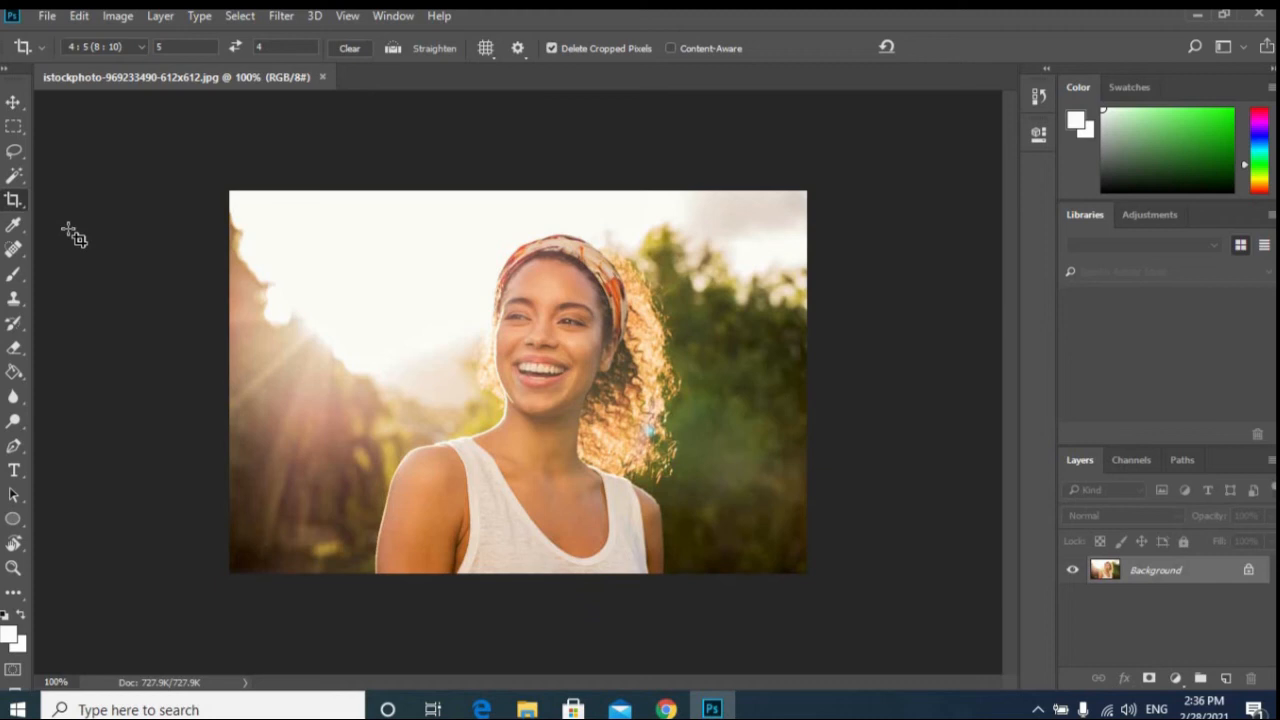
click(235, 48)
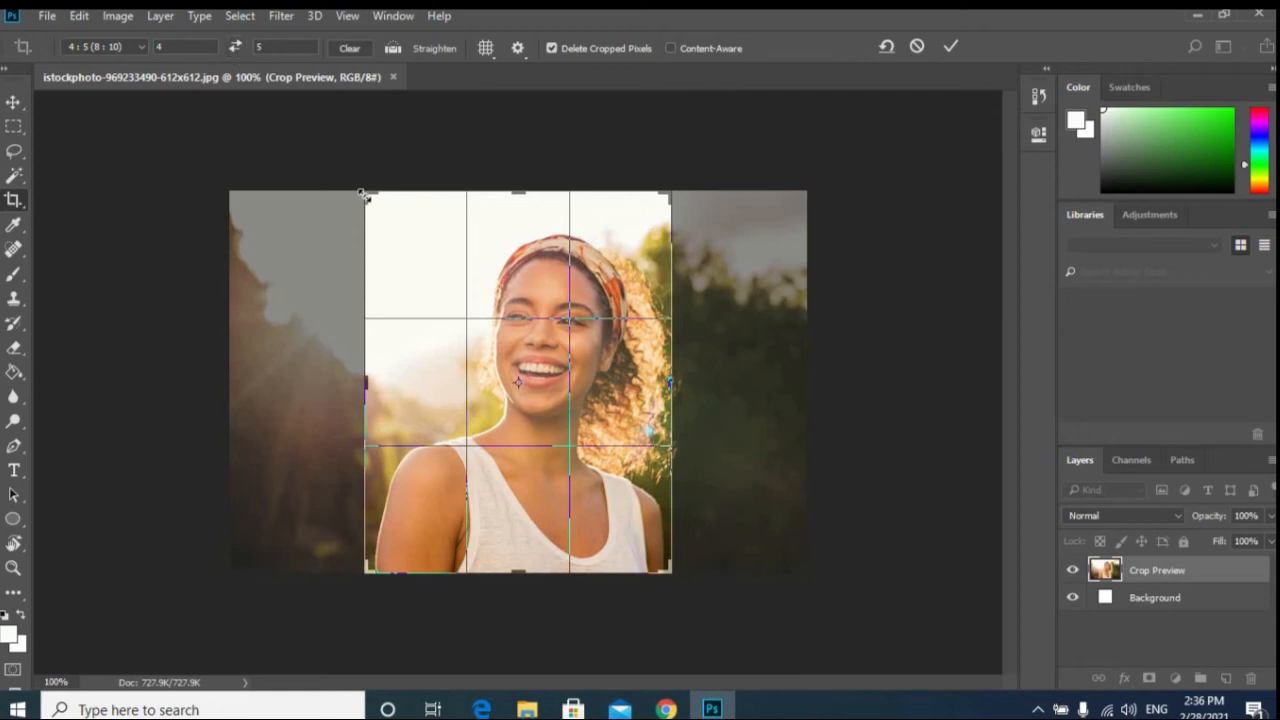
drag(366, 197, 374, 242)
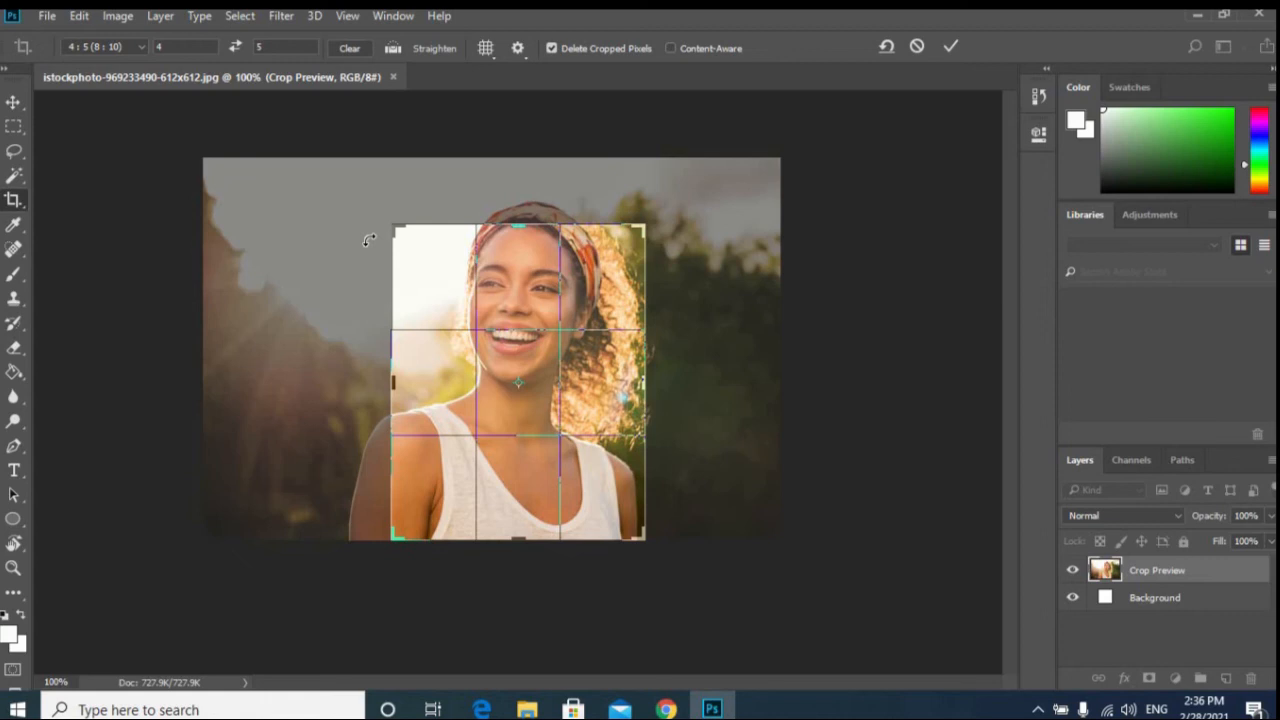
Turn off Delete Cropped Pixels, enlarge the crop box slightly to include the woman's whole head, and apply the crop.
click(552, 50)
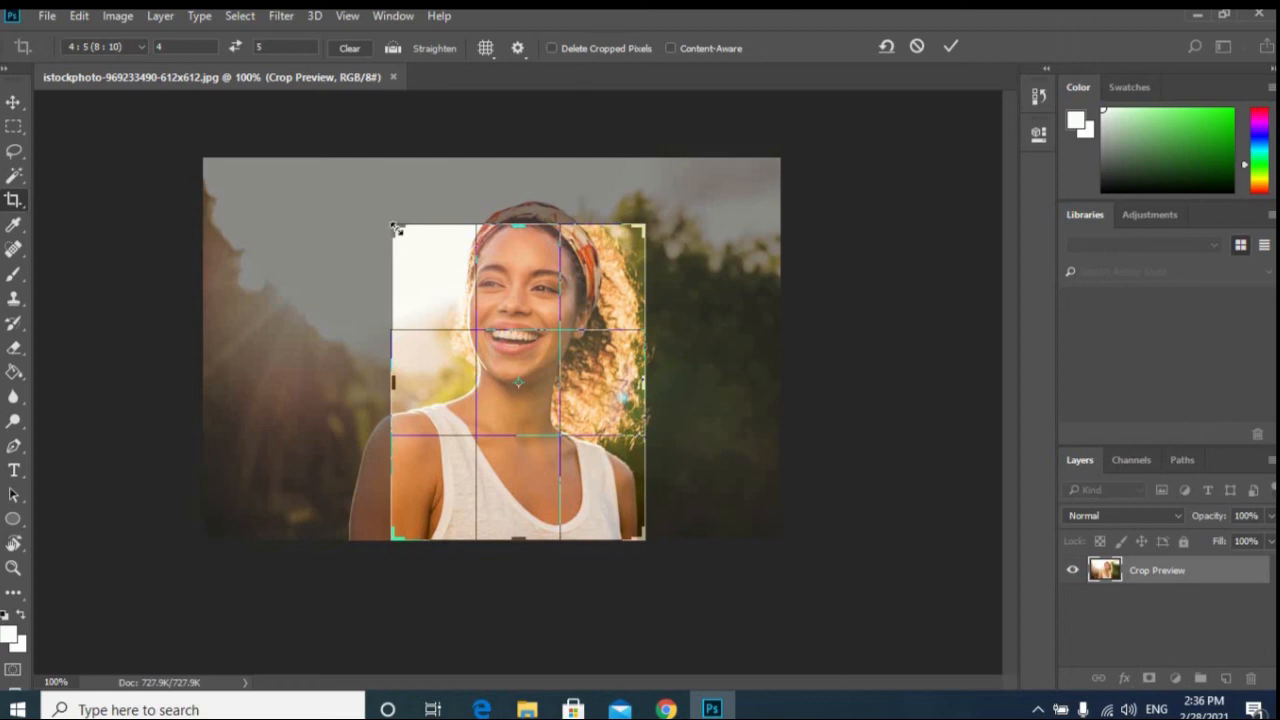
drag(377, 217, 363, 209)
key(Return)
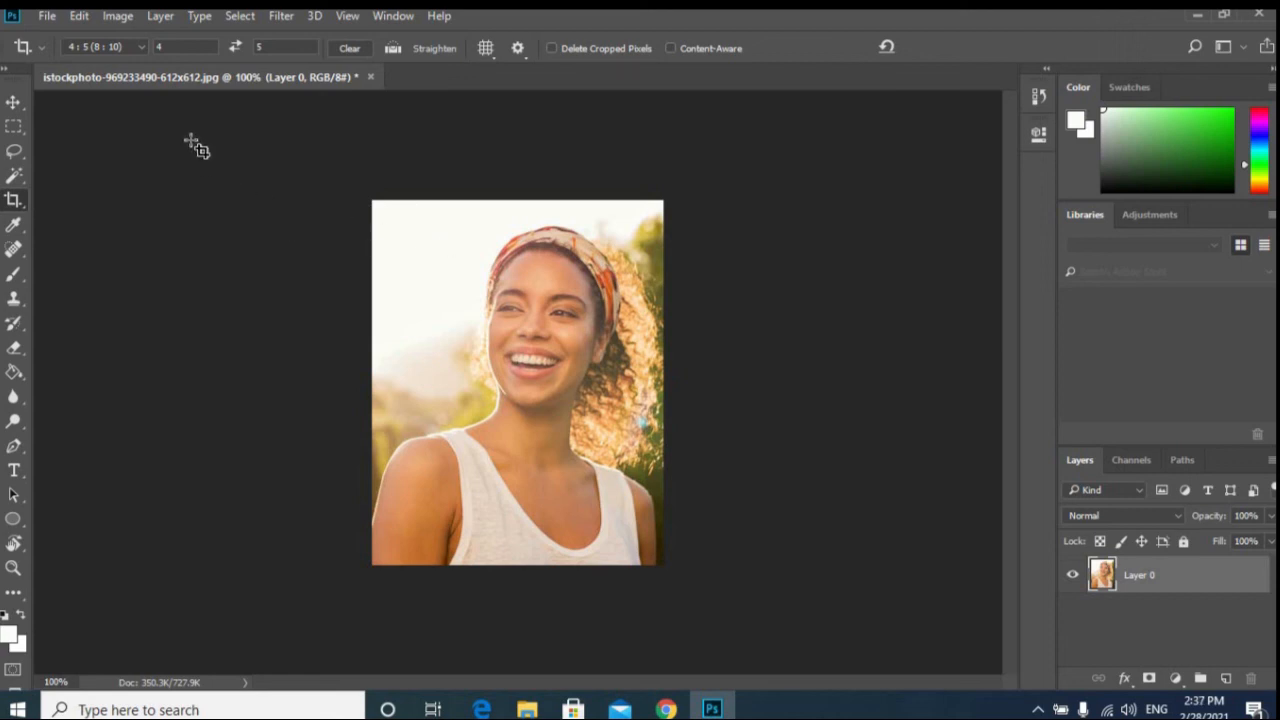
Re-crop the portrait in landscape 5 : 4, enlarging the crop box to bring back hidden surroundings, and apply it.
click(237, 48)
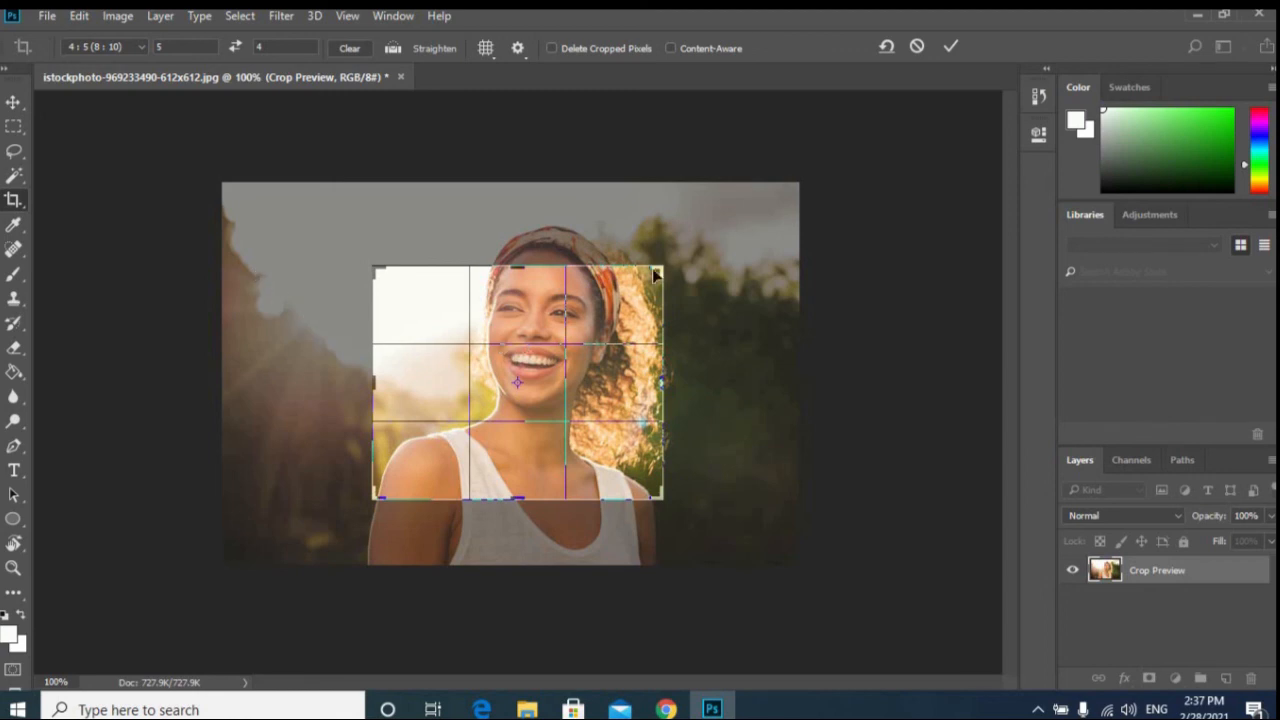
drag(656, 272, 708, 229)
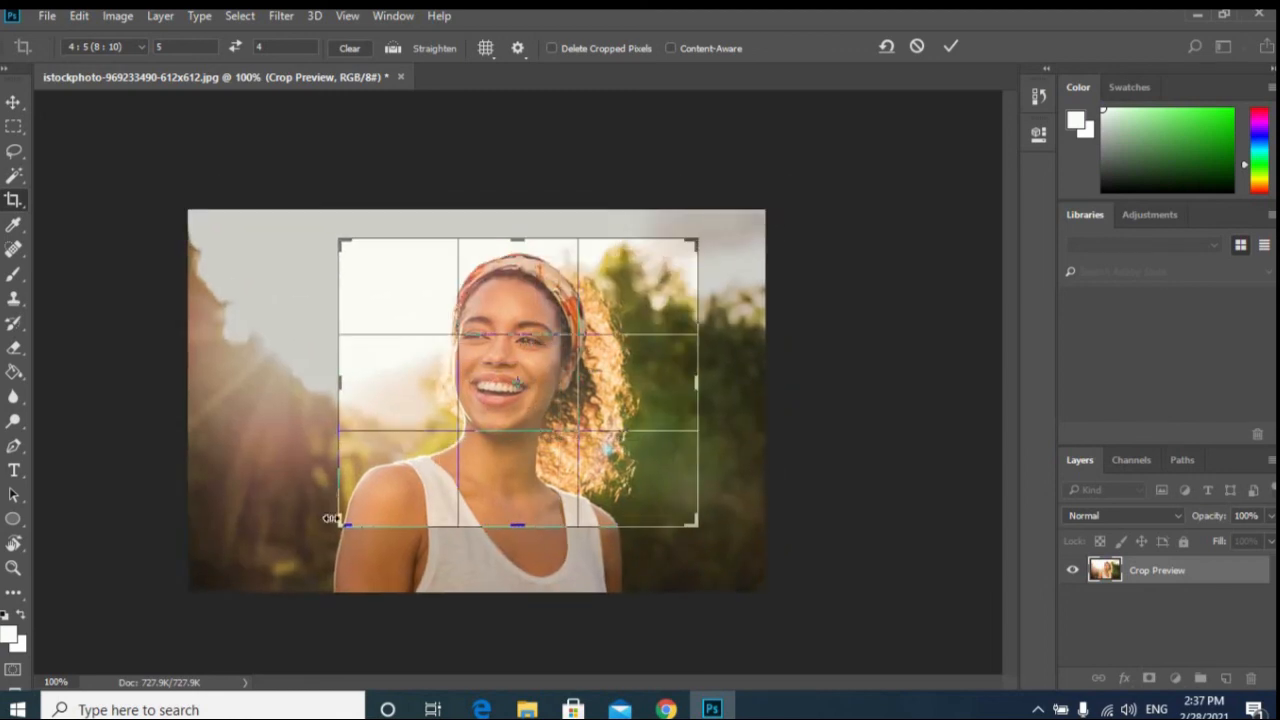
drag(331, 518, 314, 545)
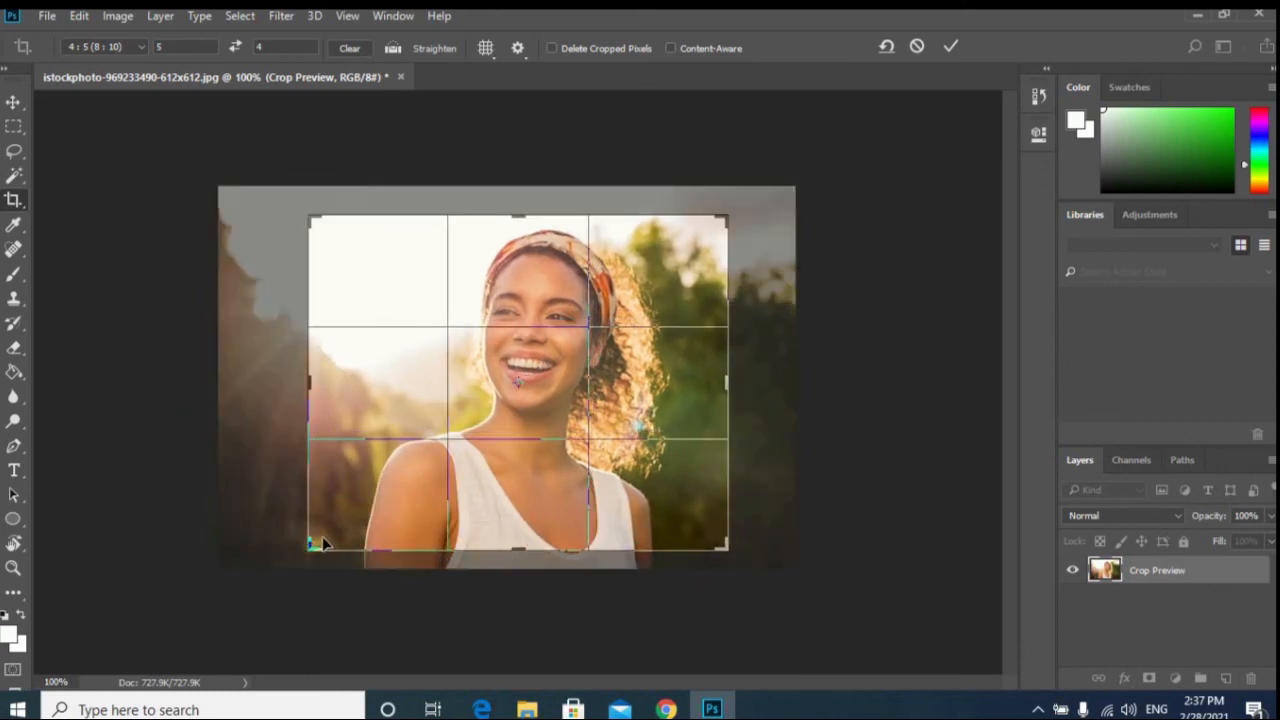
key(Return)
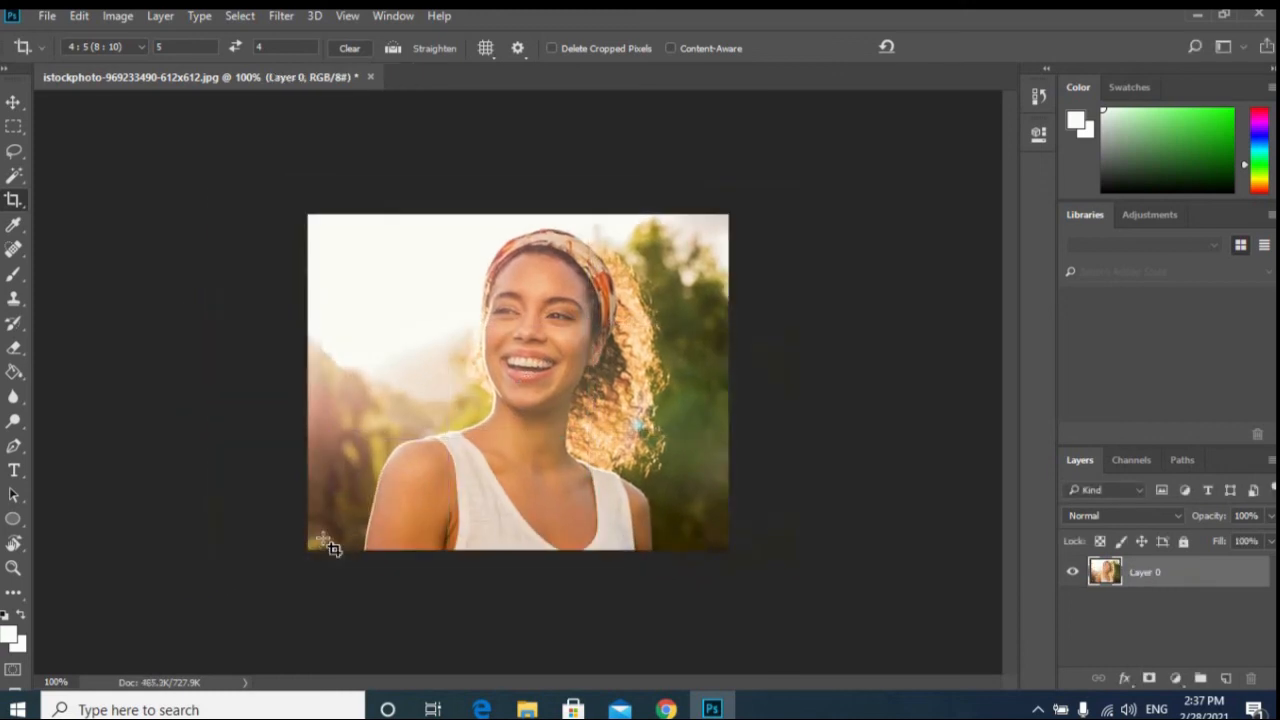